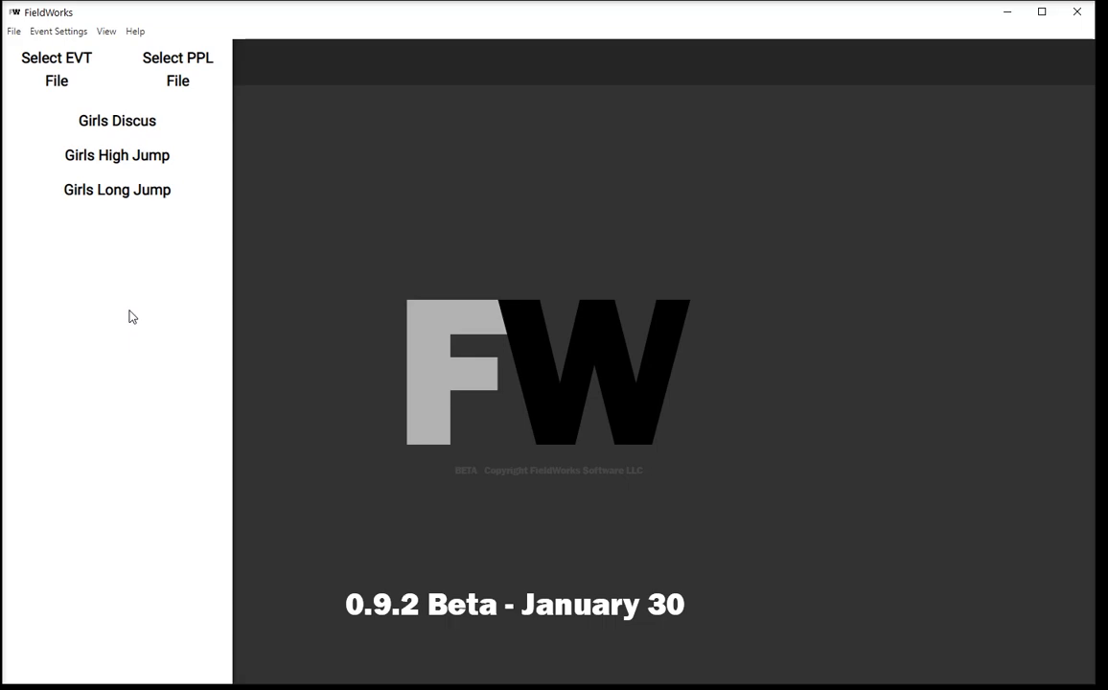
Open the Girls Long Jump event and dismiss the event list.
{"action": "left_click", "coordinate": [124, 192]}
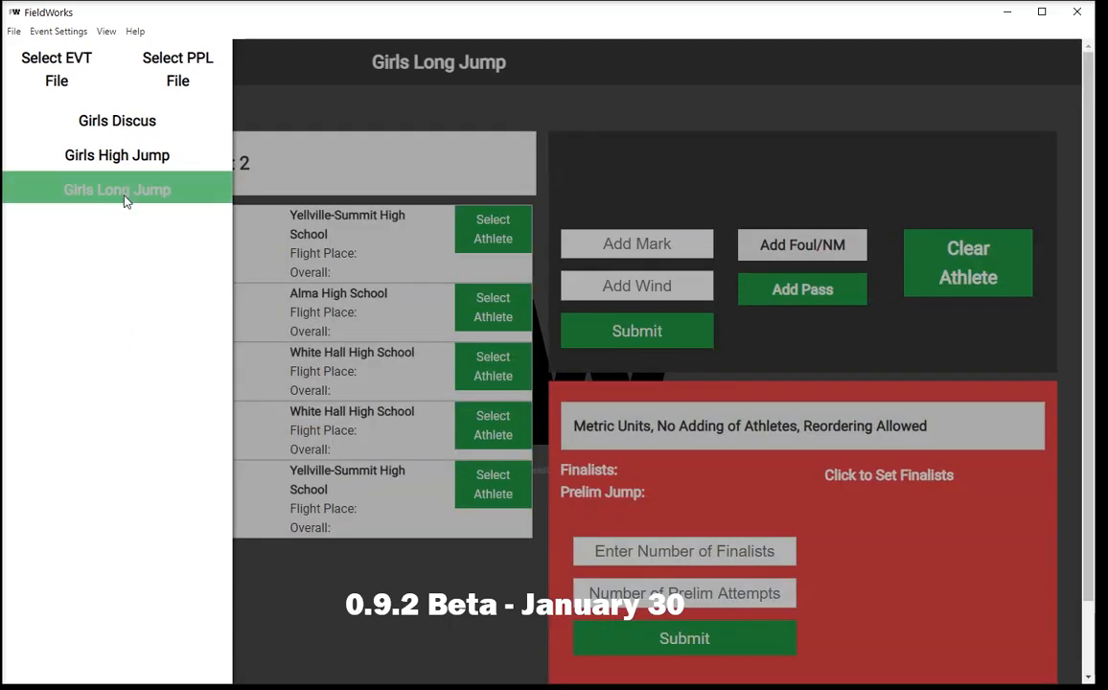
{"action": "left_click", "coordinate": [534, 196]}
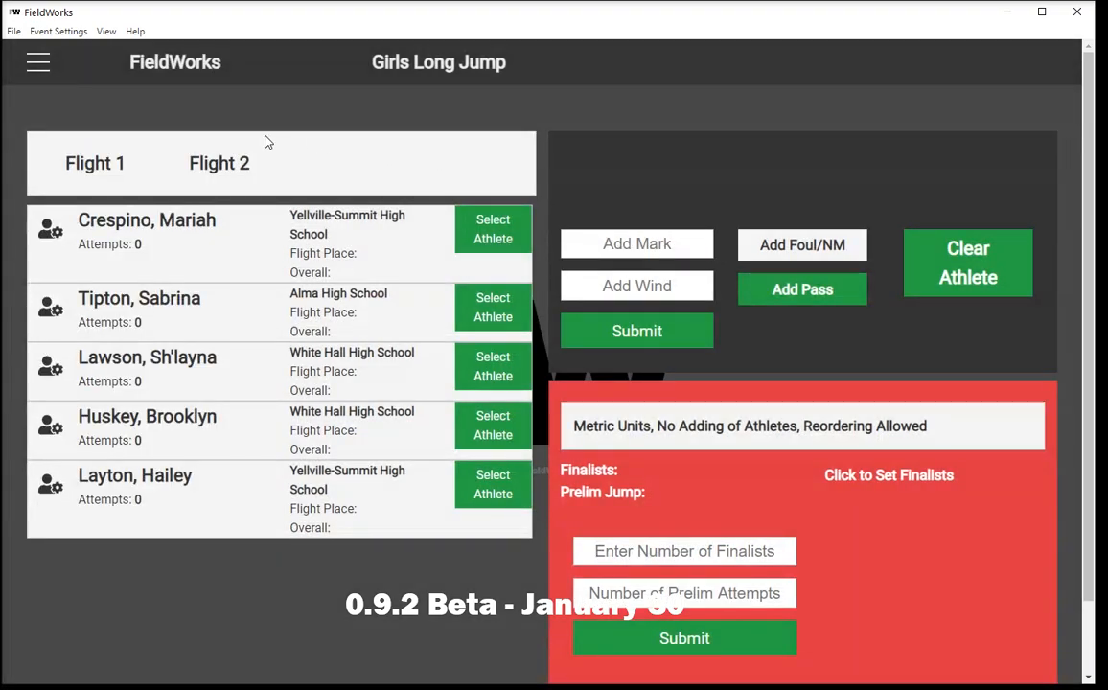
{"action": "left_click", "coordinate": [59, 32]}
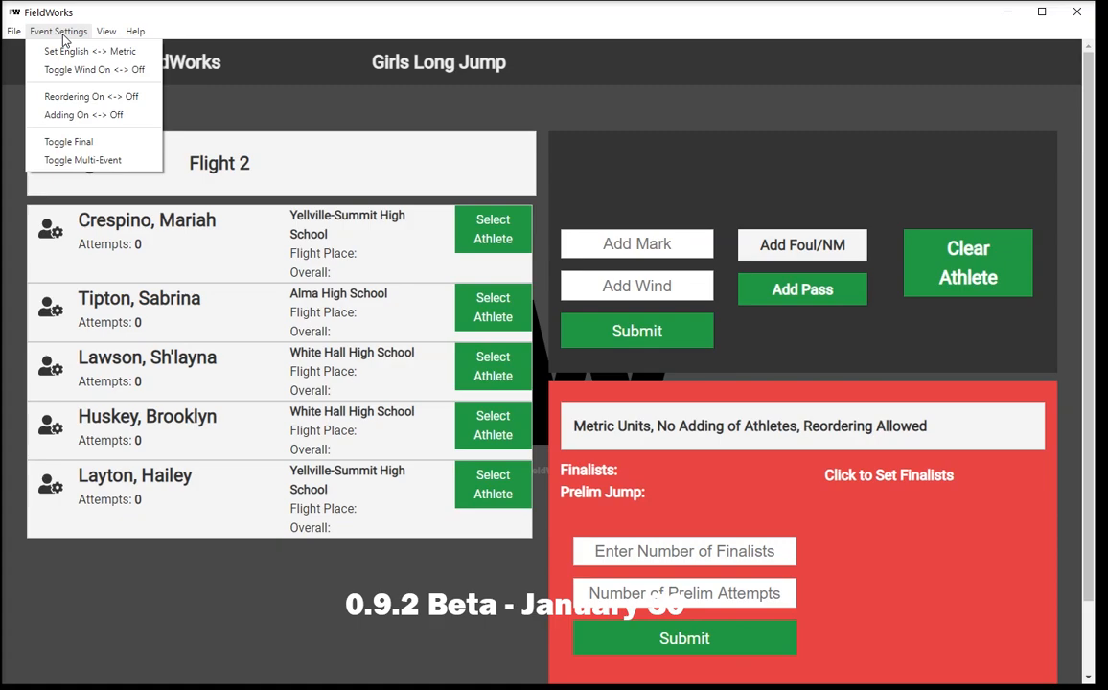
{"action": "left_click", "coordinate": [60, 36]}
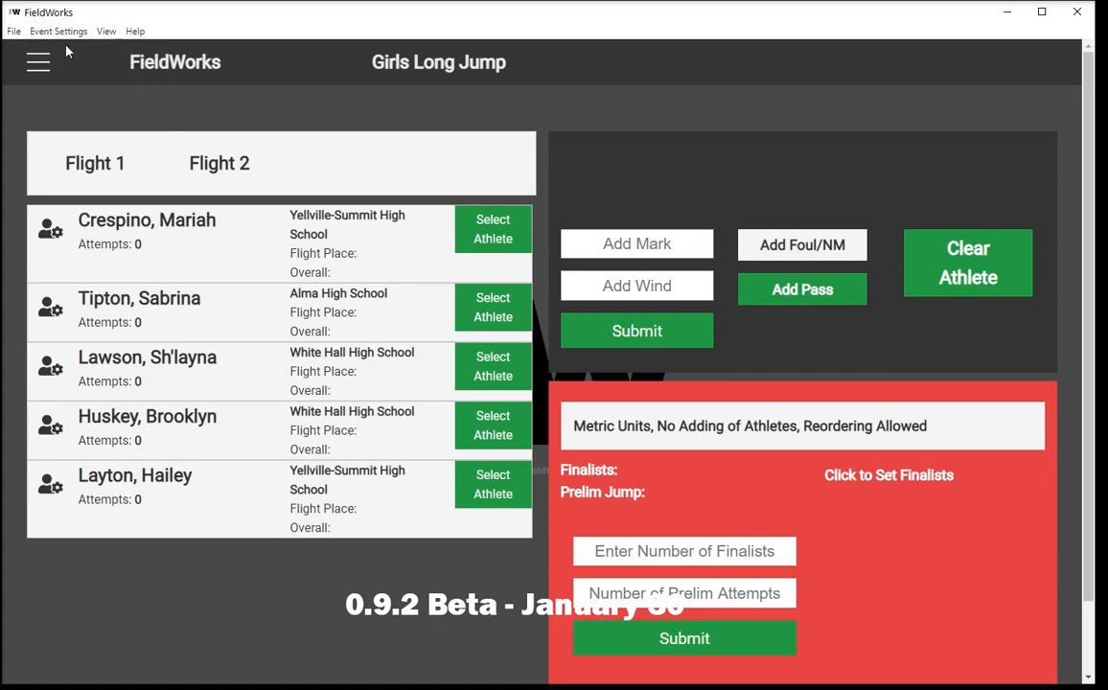
Select the Alma High School athlete, mark the athlete as not here, and restore the athlete to the flight.
{"action": "left_click", "coordinate": [50, 319]}
{"action": "left_click", "coordinate": [125, 375]}
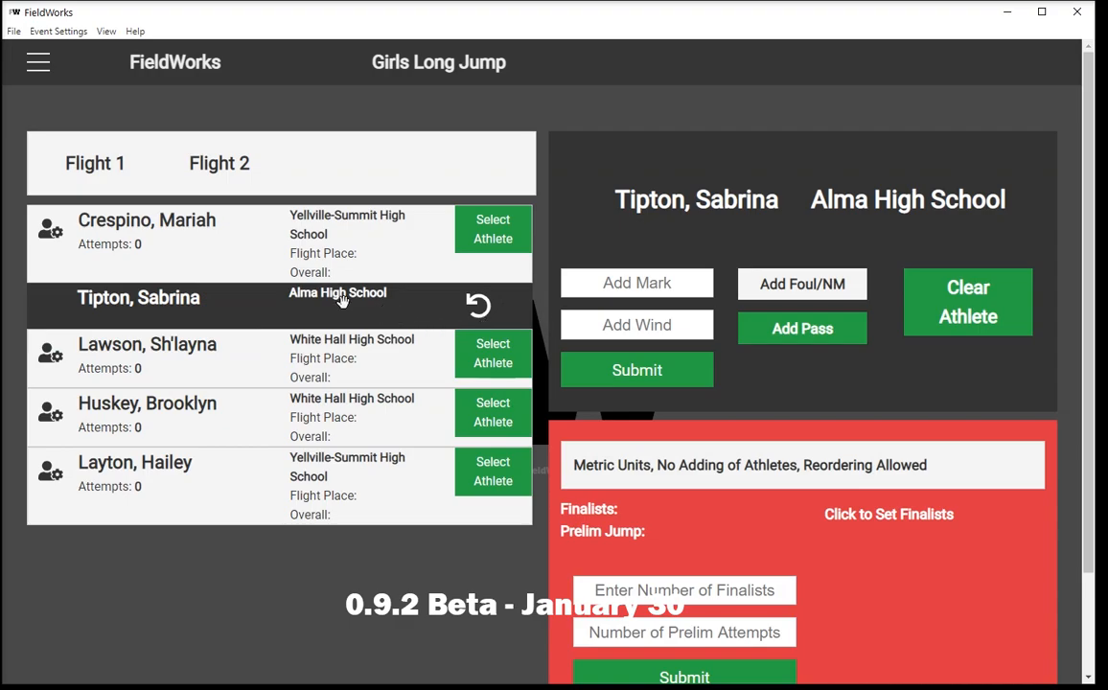
{"action": "left_click", "coordinate": [482, 312]}
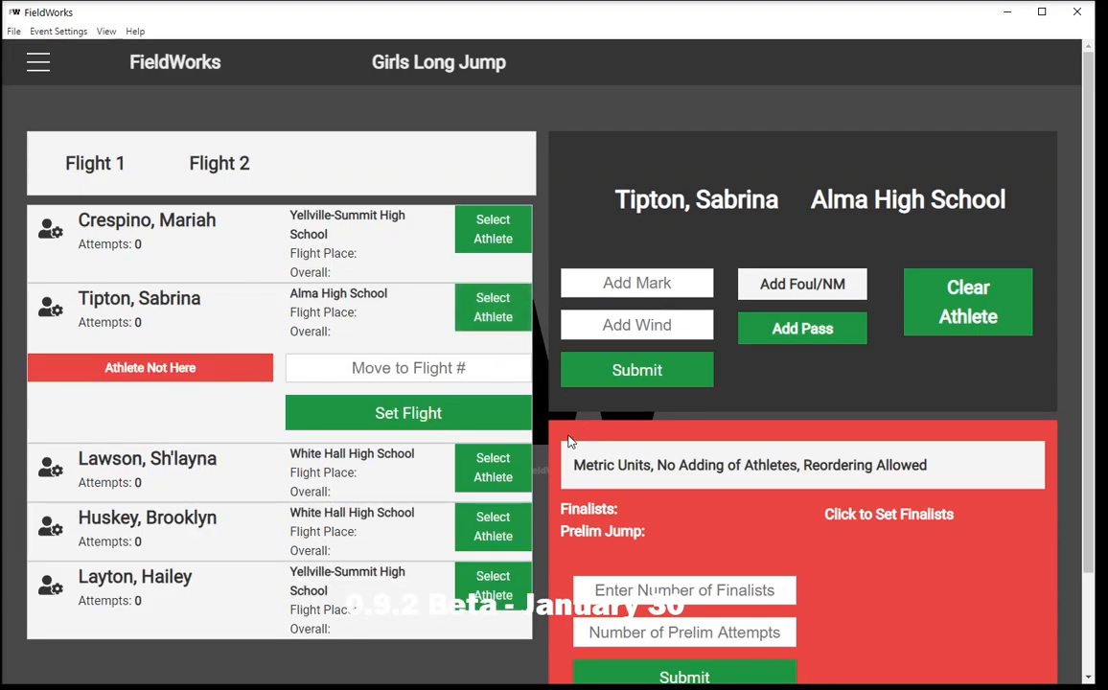
Switch the long jump units to English and back to metric, and turn wind entry off.
{"action": "left_click", "coordinate": [59, 30]}
{"action": "left_click", "coordinate": [64, 50]}
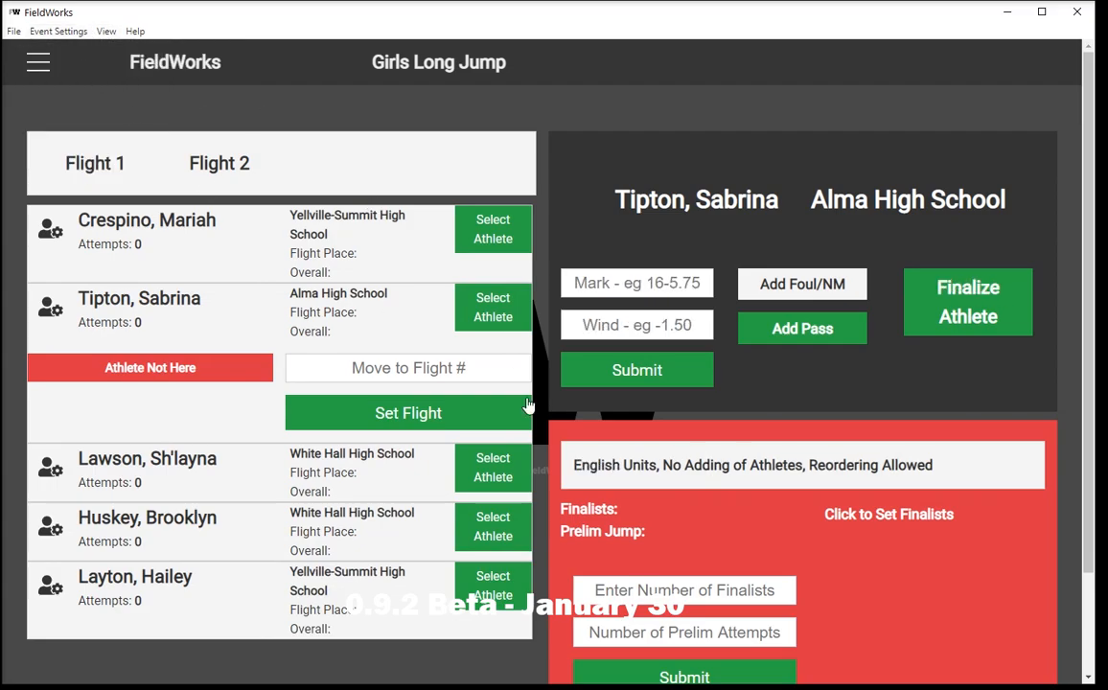
{"action": "left_click", "coordinate": [48, 308]}
{"action": "left_click", "coordinate": [63, 34]}
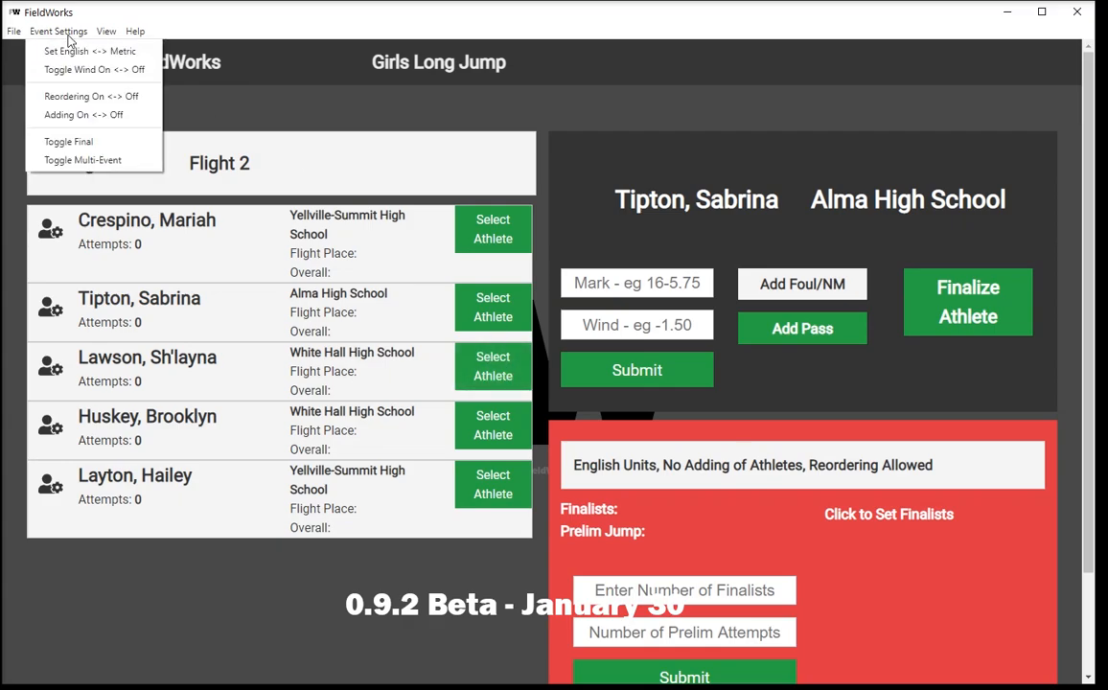
{"action": "left_click", "coordinate": [94, 70]}
{"action": "left_click", "coordinate": [72, 35]}
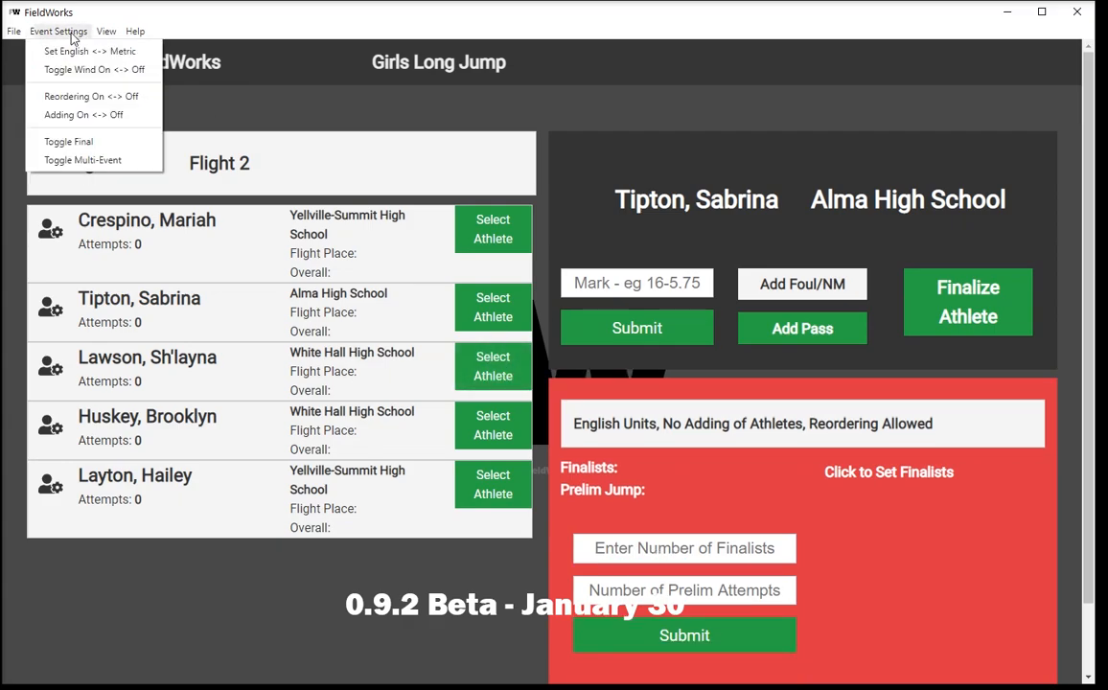
{"action": "left_click", "coordinate": [71, 52]}
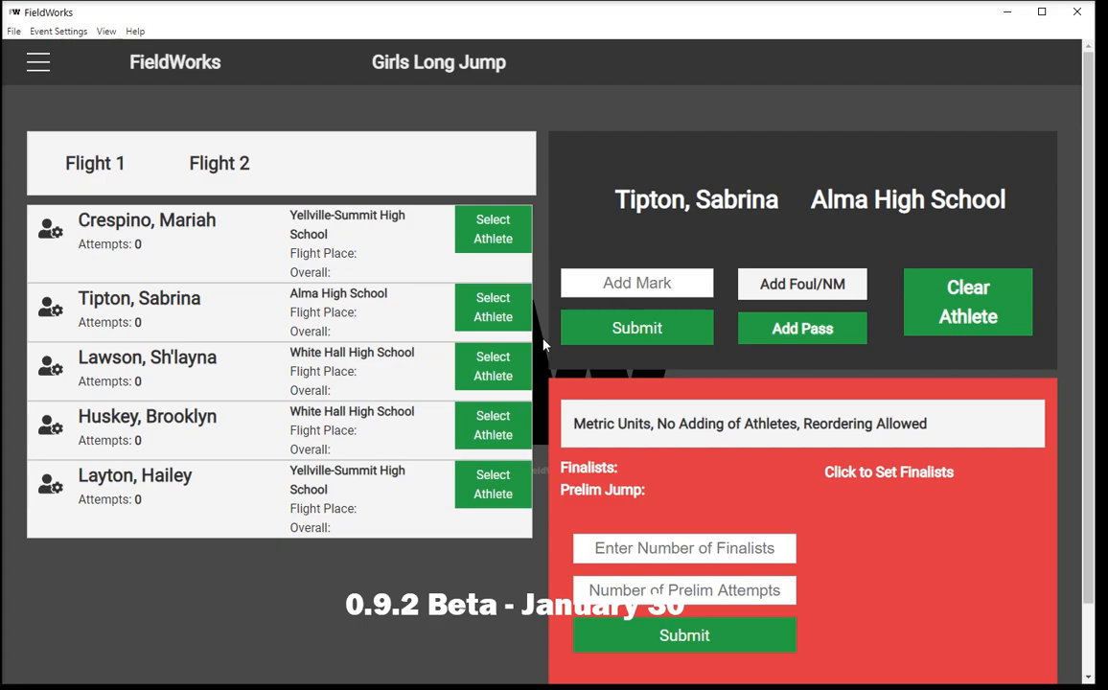
Record a mark of 5.32 for the Alma High School athlete and open that mark for correction.
{"action": "left_click", "coordinate": [597, 290]}
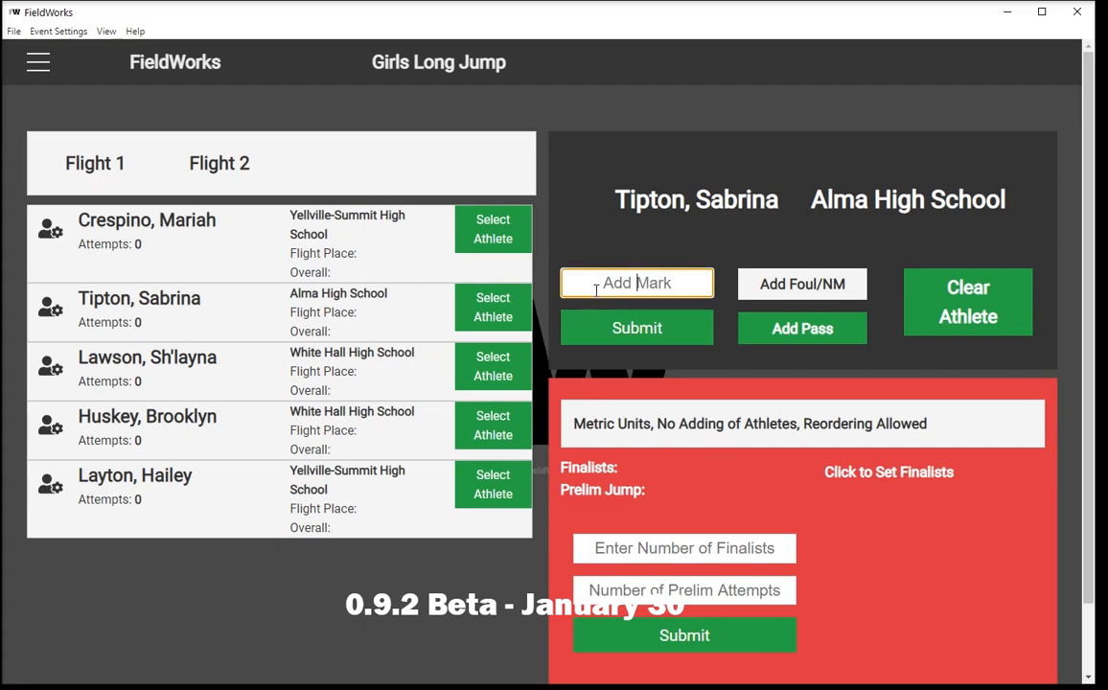
{"action": "type", "text": "12.34"}
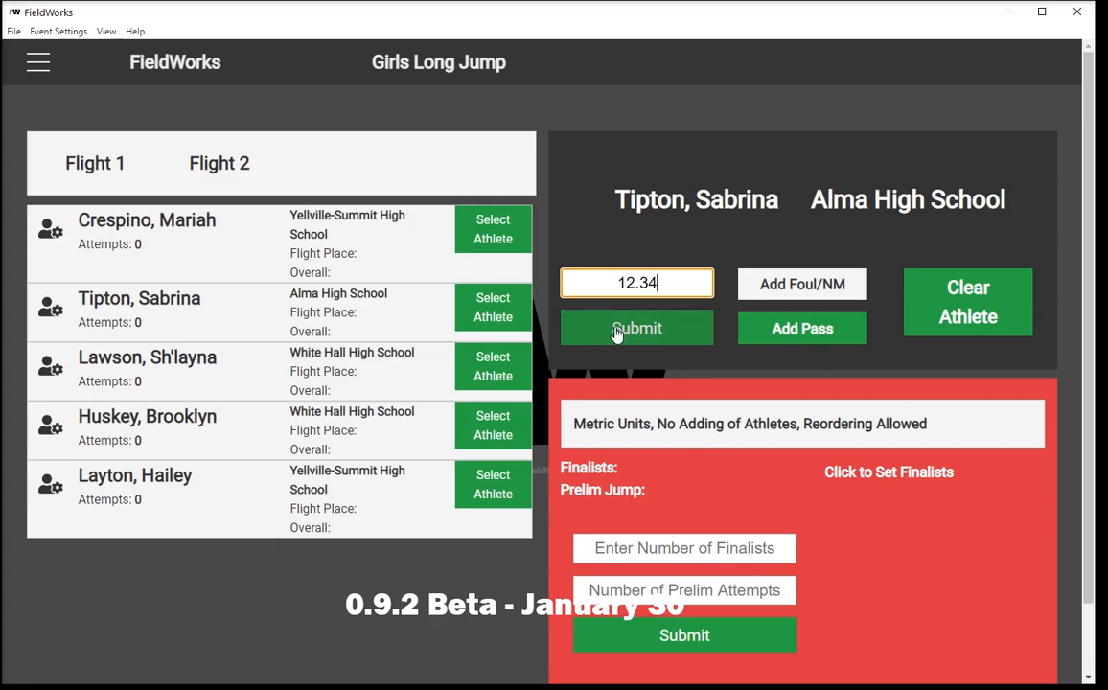
{"action": "key", "text": "BackSpace"}
{"action": "key", "text": "BackSpace"}
{"action": "key", "text": "BackSpace"}
{"action": "key", "text": "BackSpace"}
{"action": "key", "text": "BackSpace"}
{"action": "type", "text": "5.32"}
{"action": "left_click", "coordinate": [620, 331]}
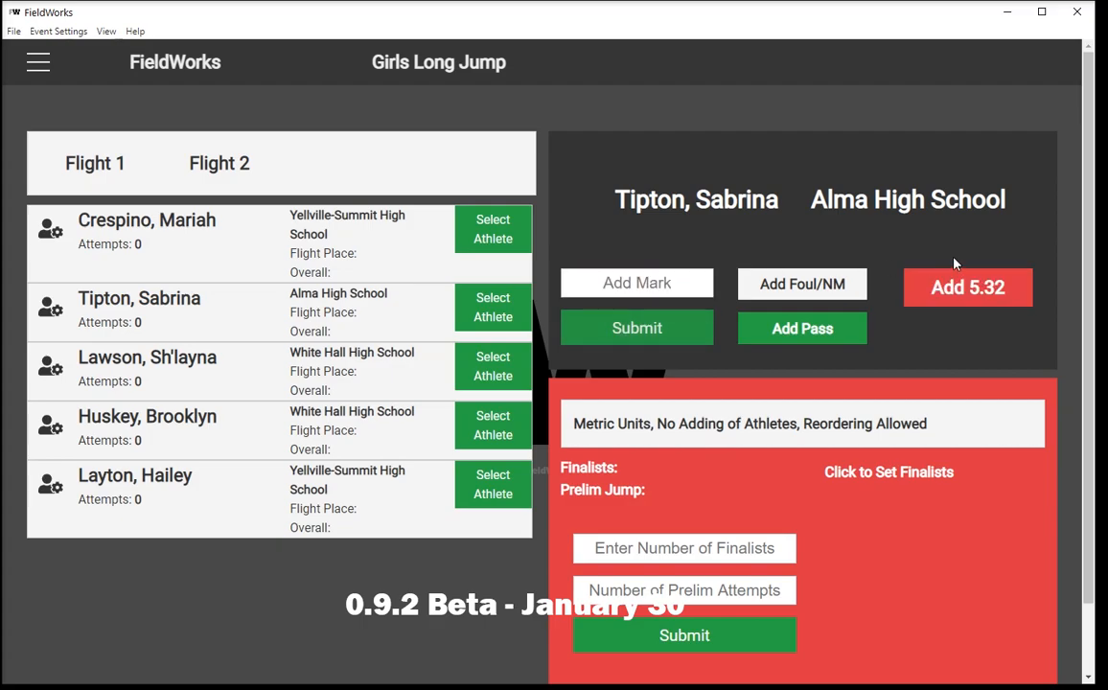
{"action": "left_click", "coordinate": [942, 288]}
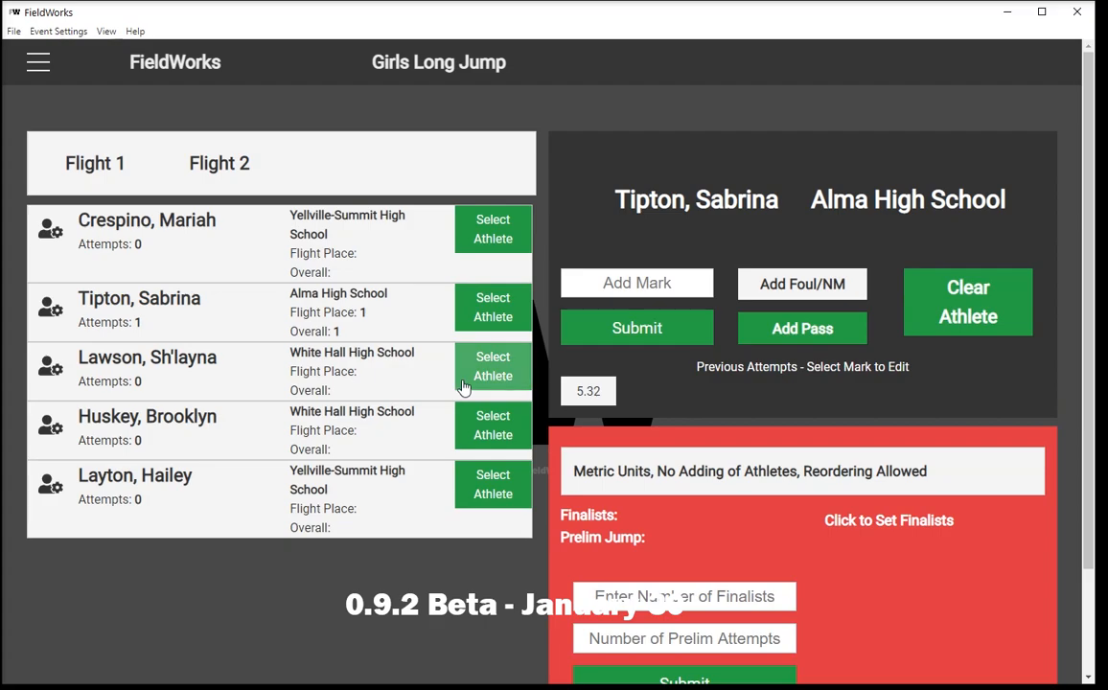
{"action": "left_click", "coordinate": [575, 391]}
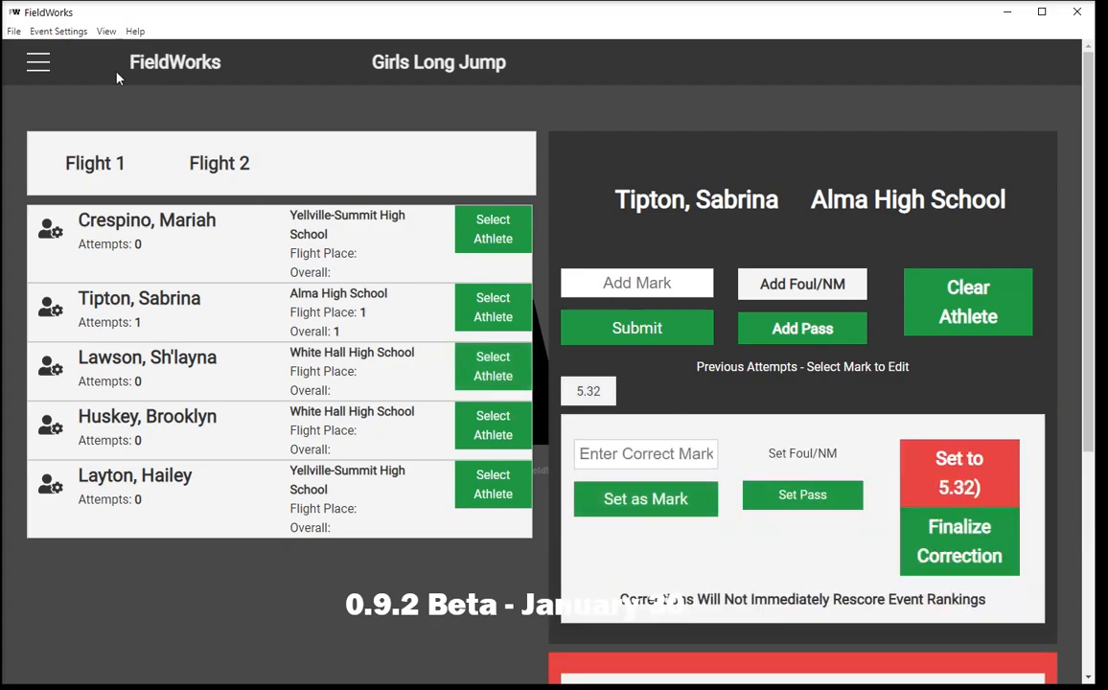
Load the lynx file as the event file.
{"action": "left_click", "coordinate": [40, 67]}
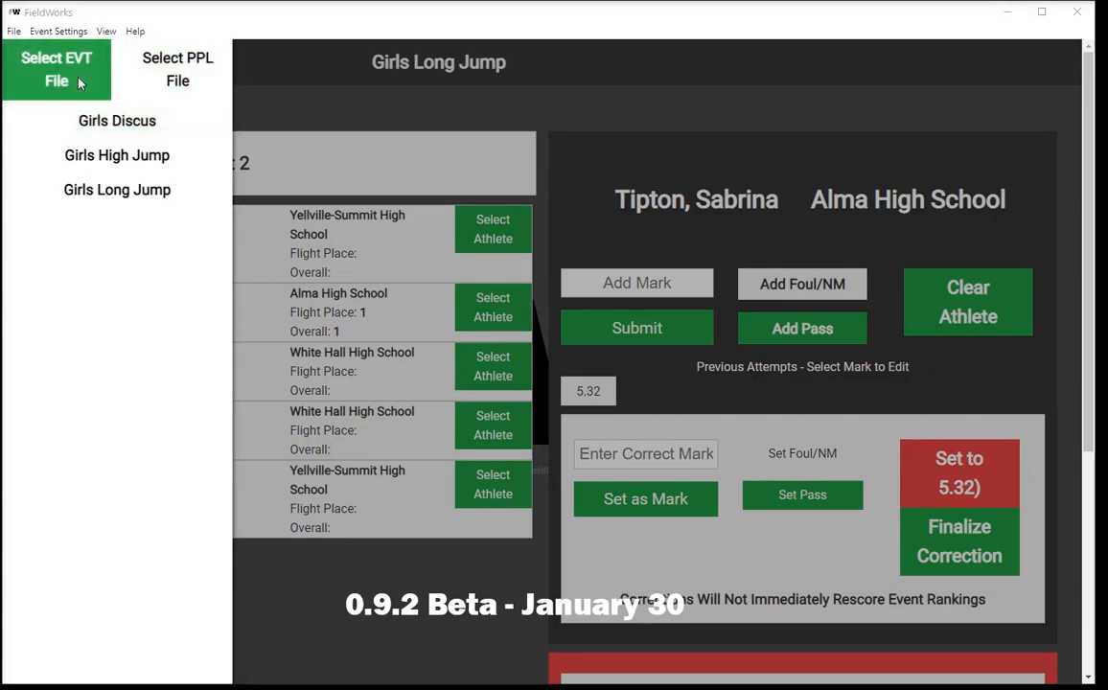
{"action": "left_click", "coordinate": [75, 75]}
{"action": "double_click", "coordinate": [775, 149]}
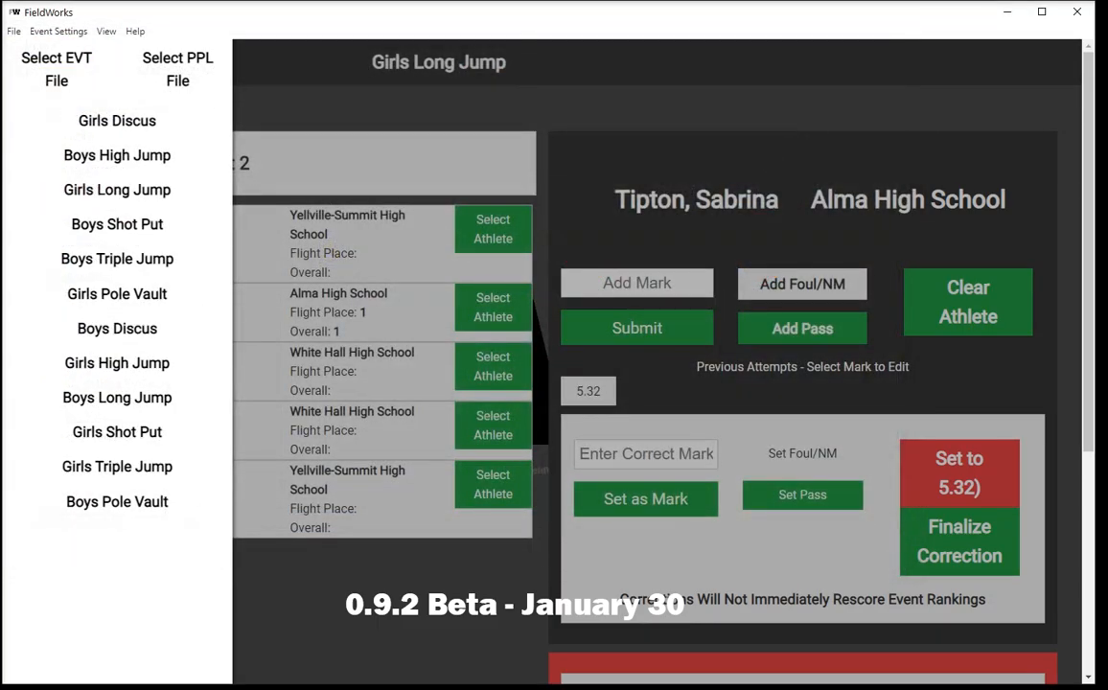
Reload the application and load the lynx event file again.
{"action": "left_click", "coordinate": [106, 31]}
{"action": "left_click", "coordinate": [100, 44]}
{"action": "left_click", "coordinate": [56, 69]}
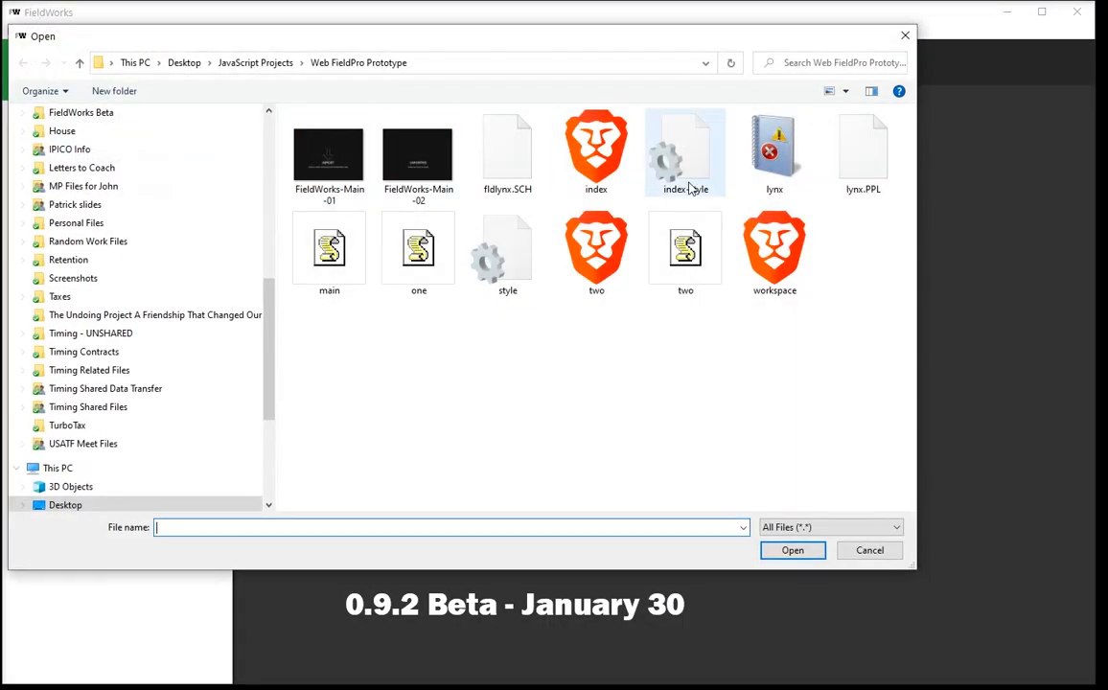
{"action": "double_click", "coordinate": [744, 173]}
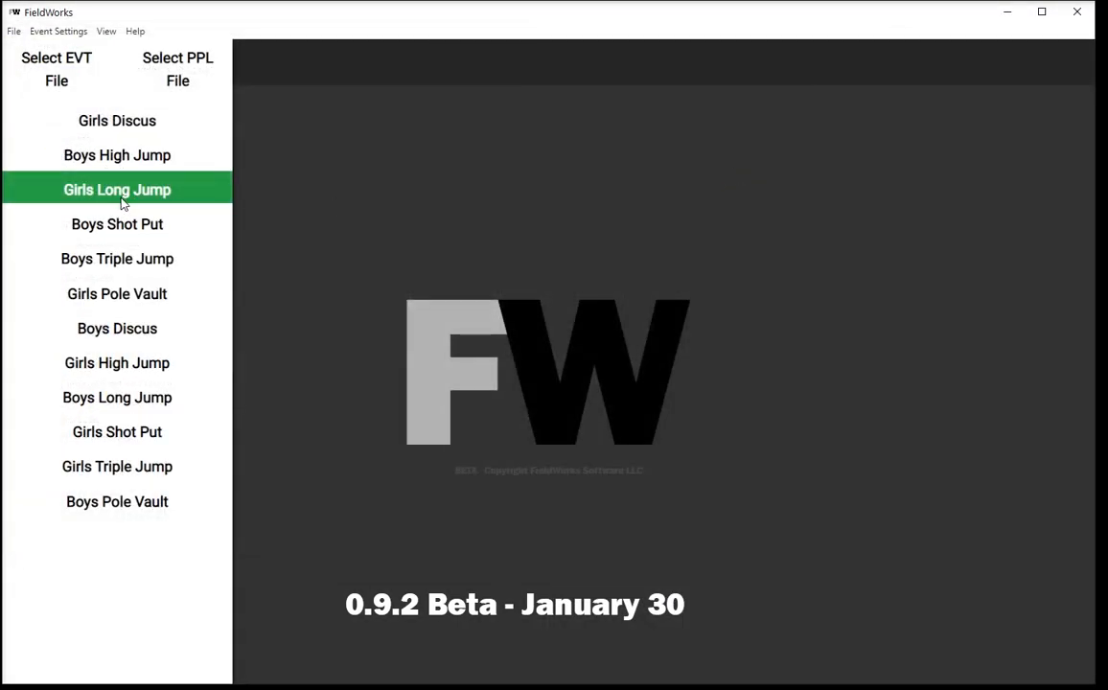
Open the Girls Pole Vault event and set its first height to 2.25.
{"action": "left_click", "coordinate": [108, 305]}
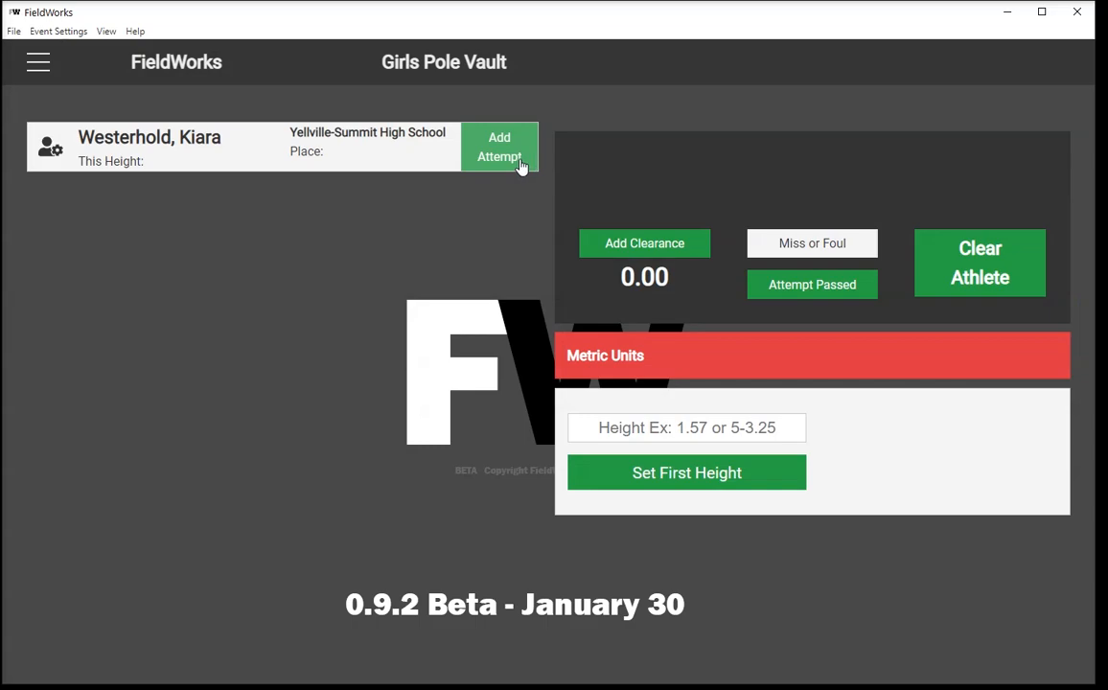
{"action": "left_click", "coordinate": [609, 421]}
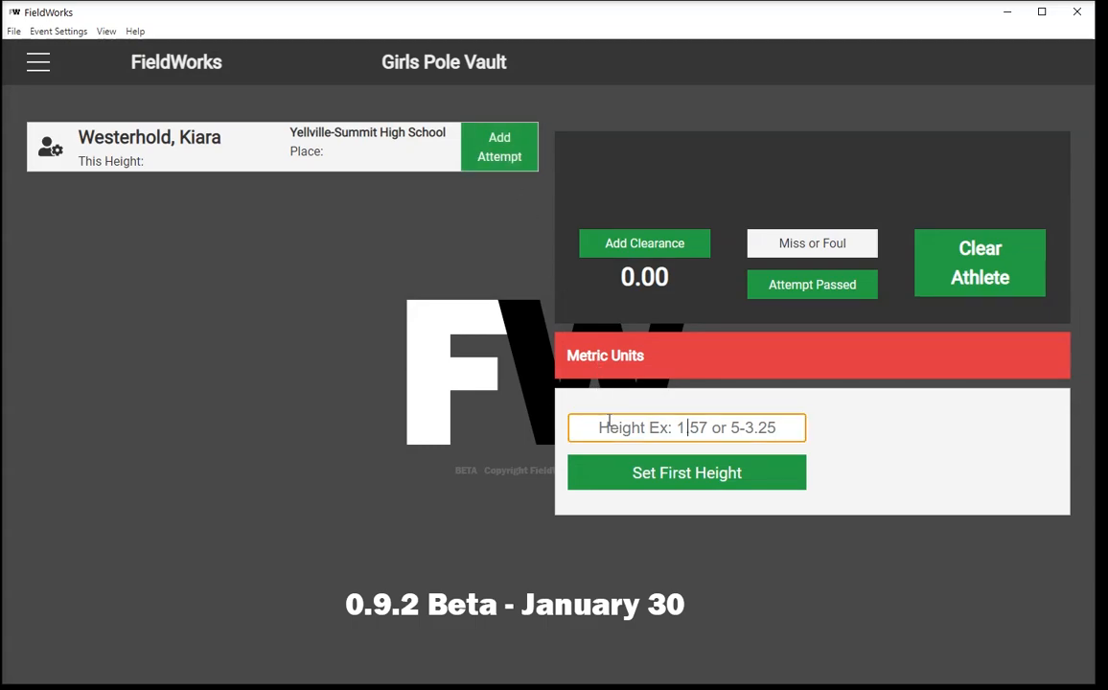
{"action": "type", "text": "2.25"}
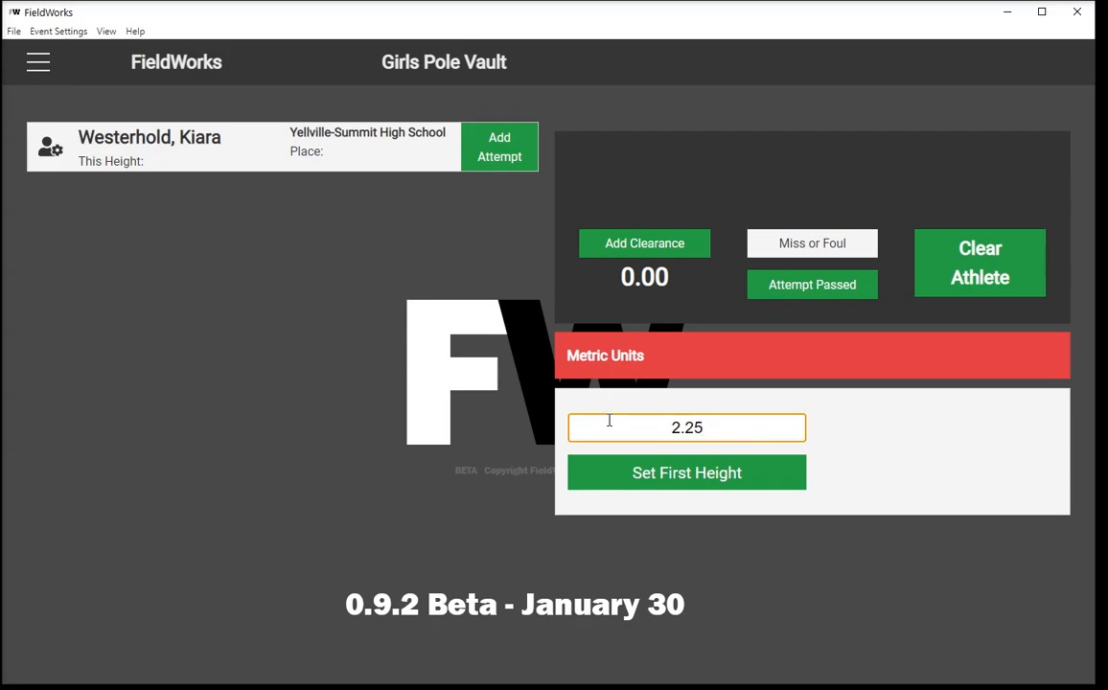
{"action": "left_click", "coordinate": [592, 476]}
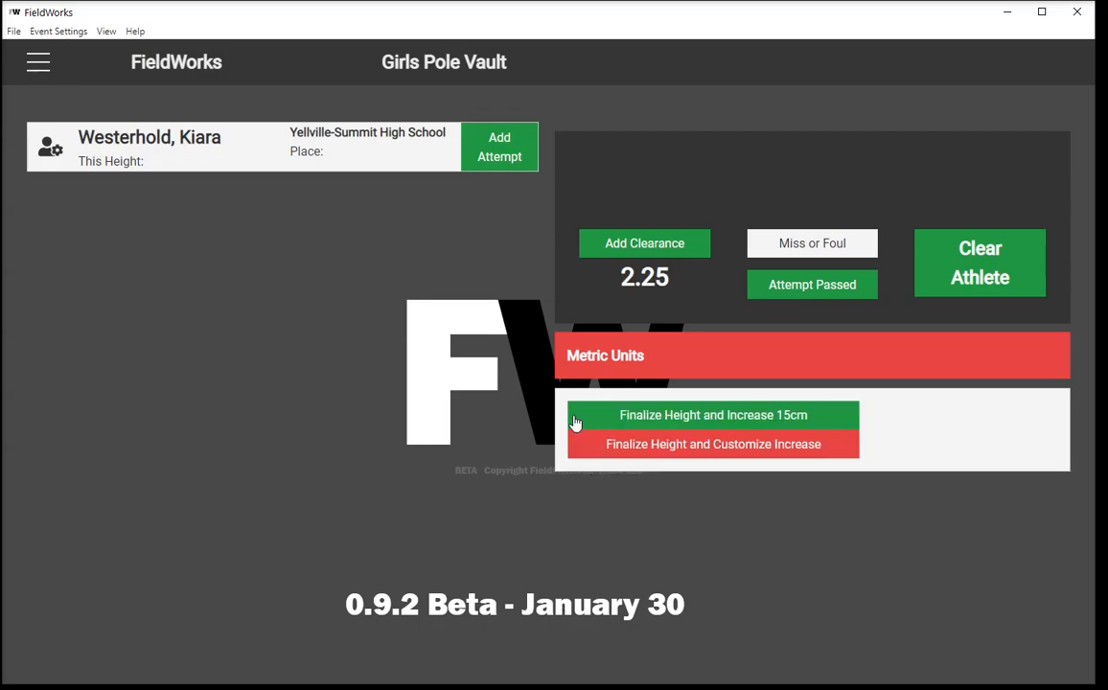
Record a clearance at 2.25 for the Yellville-Summit High School vaulter and finalize the height with a 15 cm increase.
{"action": "left_click", "coordinate": [503, 153]}
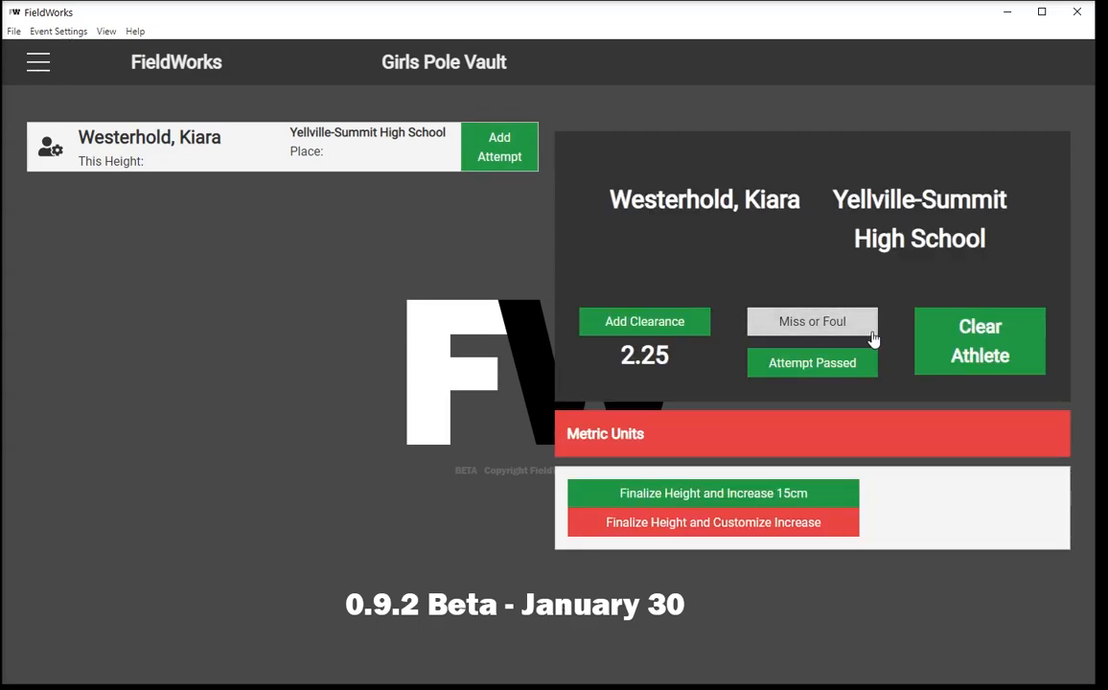
{"action": "left_click", "coordinate": [964, 340]}
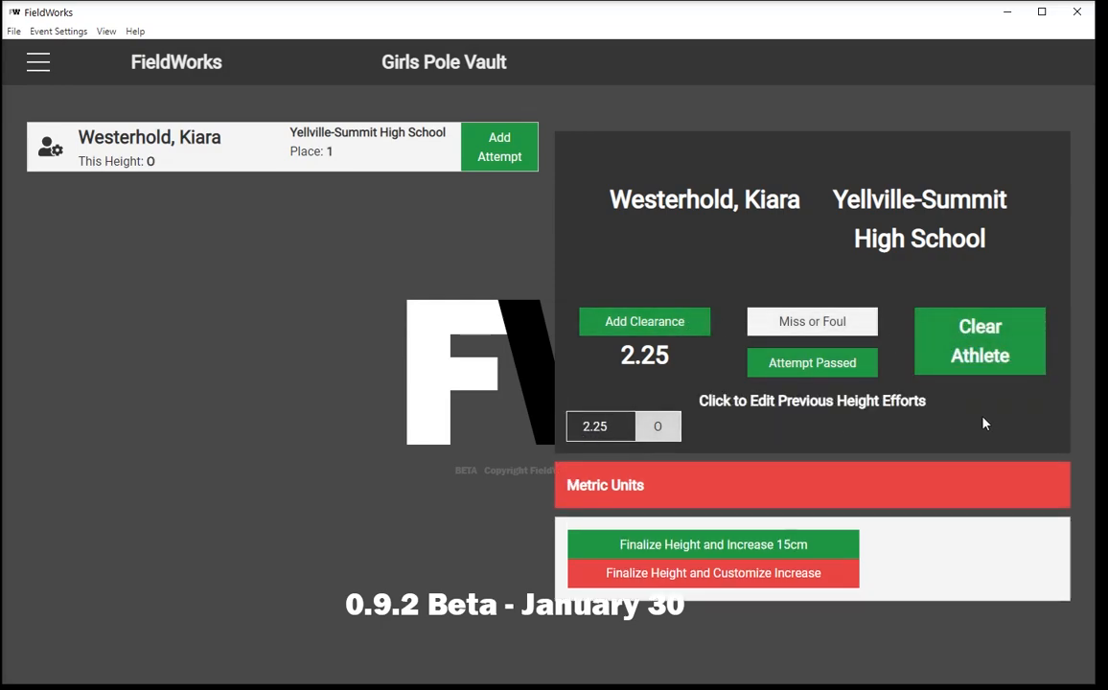
{"action": "left_click", "coordinate": [744, 544]}
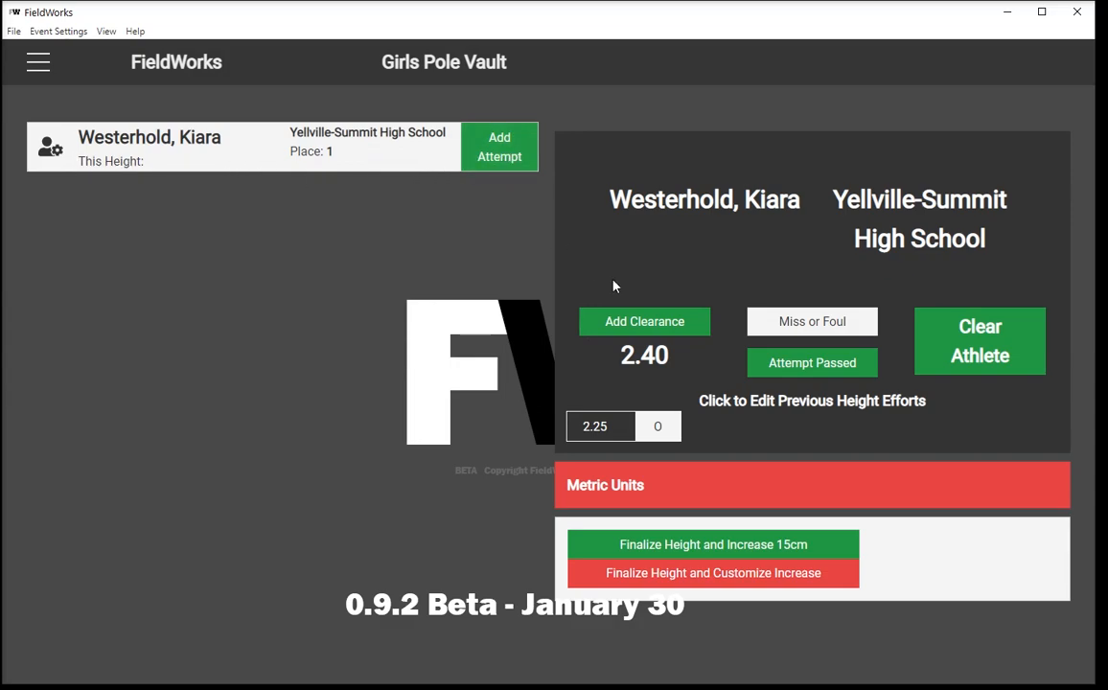
Record the vaulter's clearance at 2.40 and clear the athlete from the entry area.
{"action": "left_click", "coordinate": [668, 326]}
{"action": "left_click", "coordinate": [957, 330]}
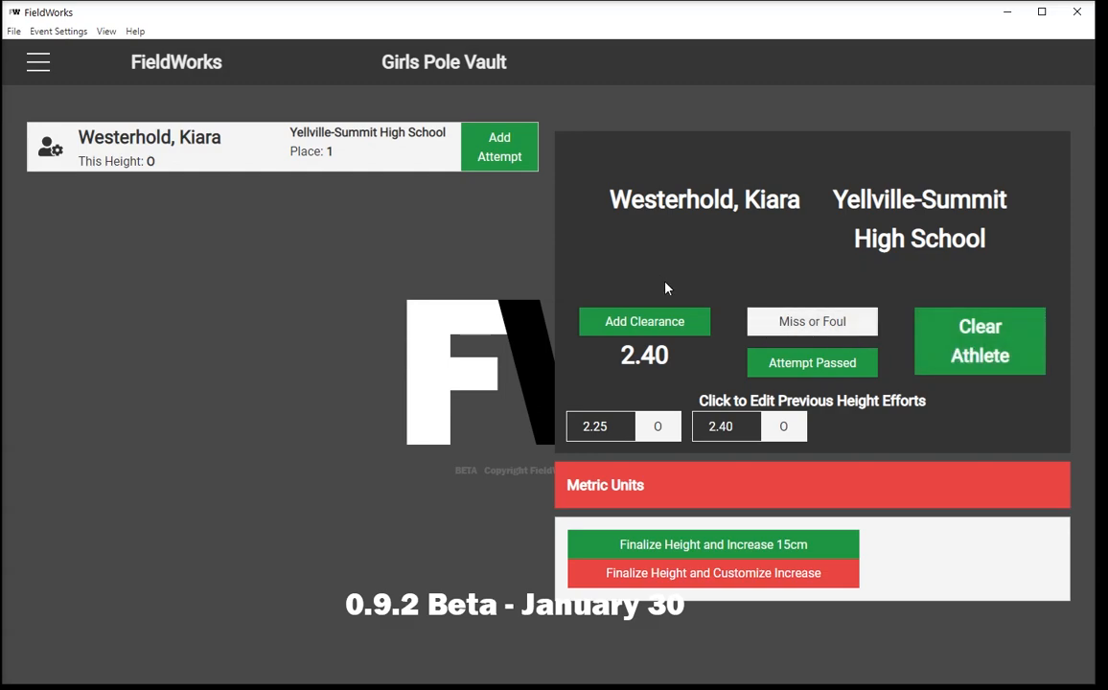
{"action": "left_click", "coordinate": [958, 347]}
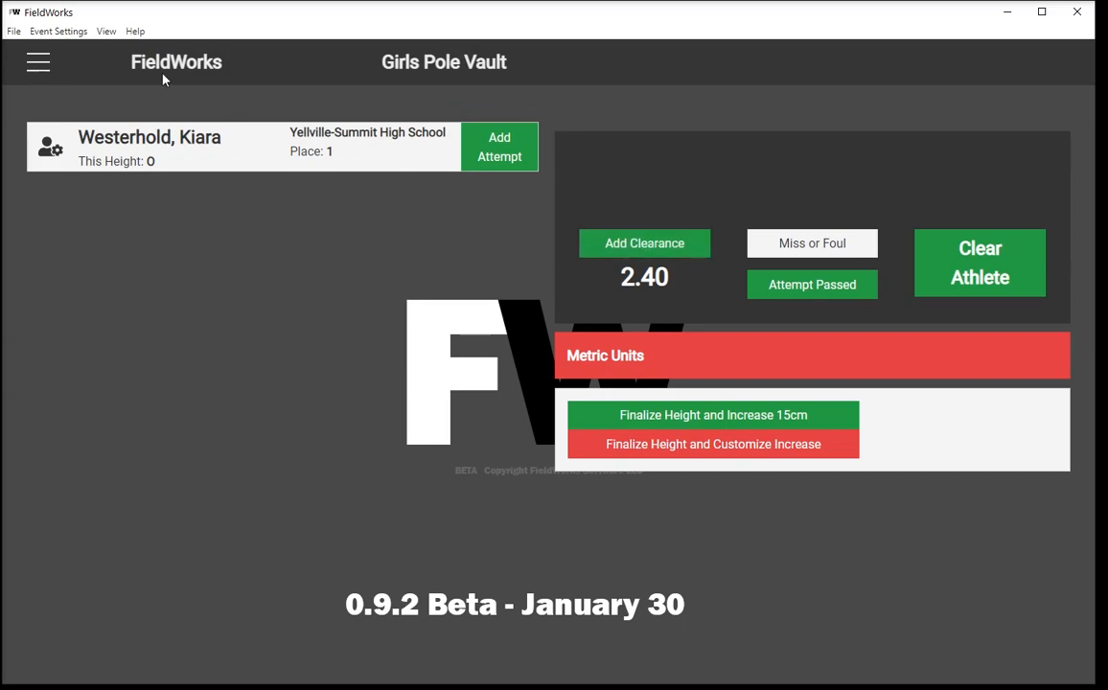
Reload the application and open the Girls Discus event.
{"action": "left_click", "coordinate": [105, 30]}
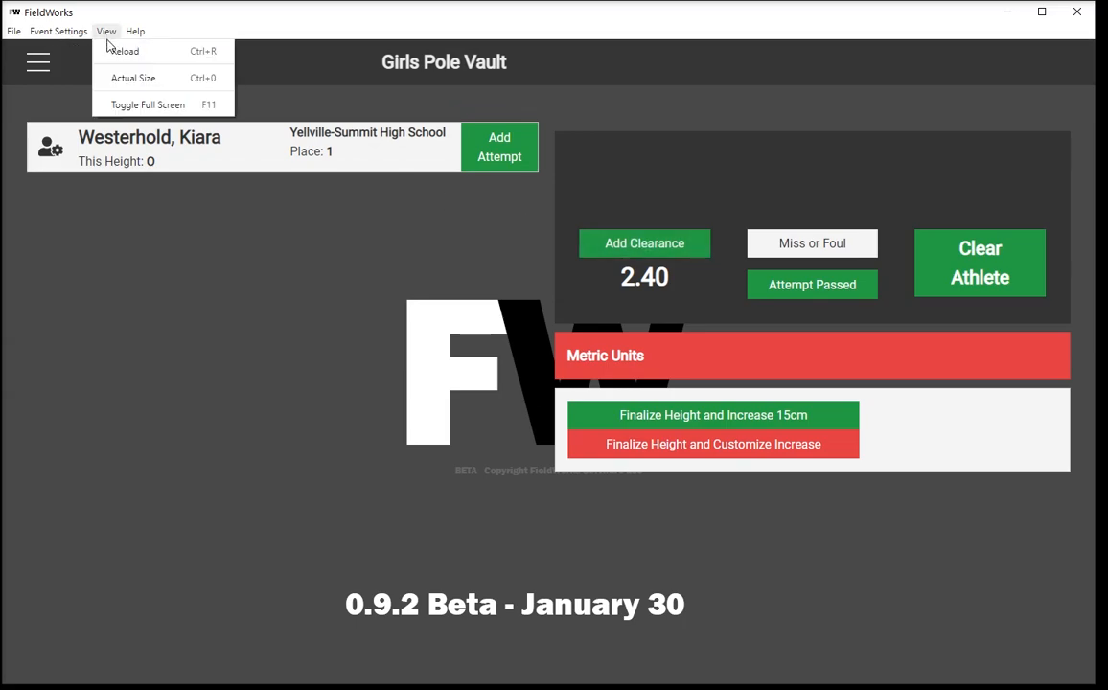
{"action": "left_click", "coordinate": [107, 47]}
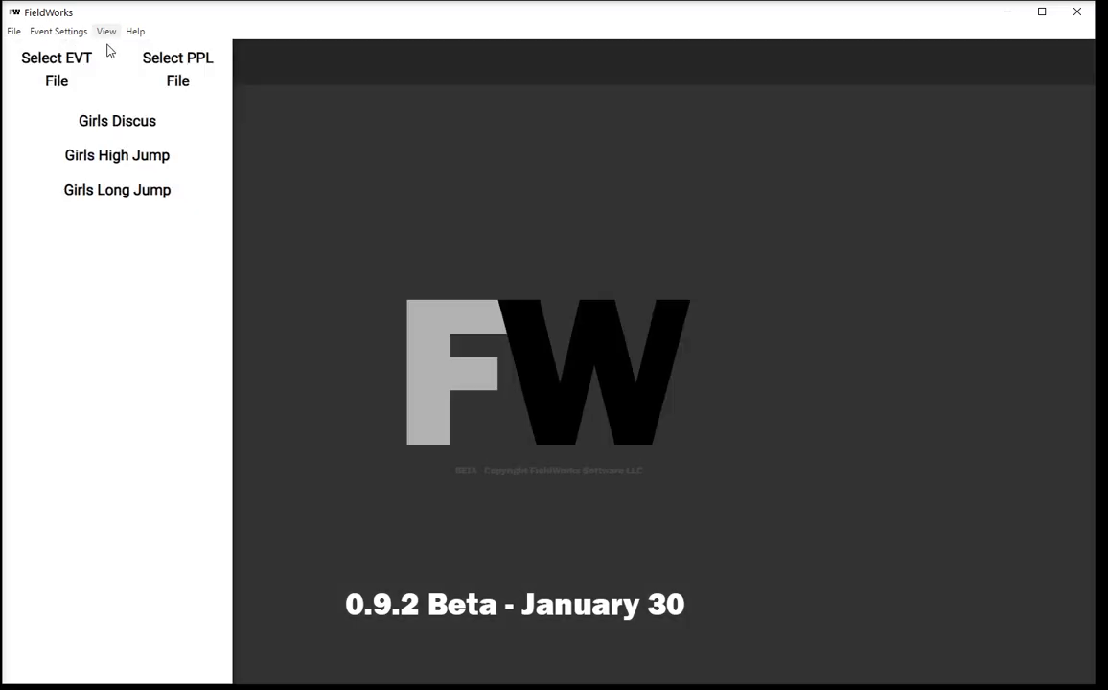
{"action": "left_click", "coordinate": [117, 121]}
{"action": "left_click", "coordinate": [293, 119]}
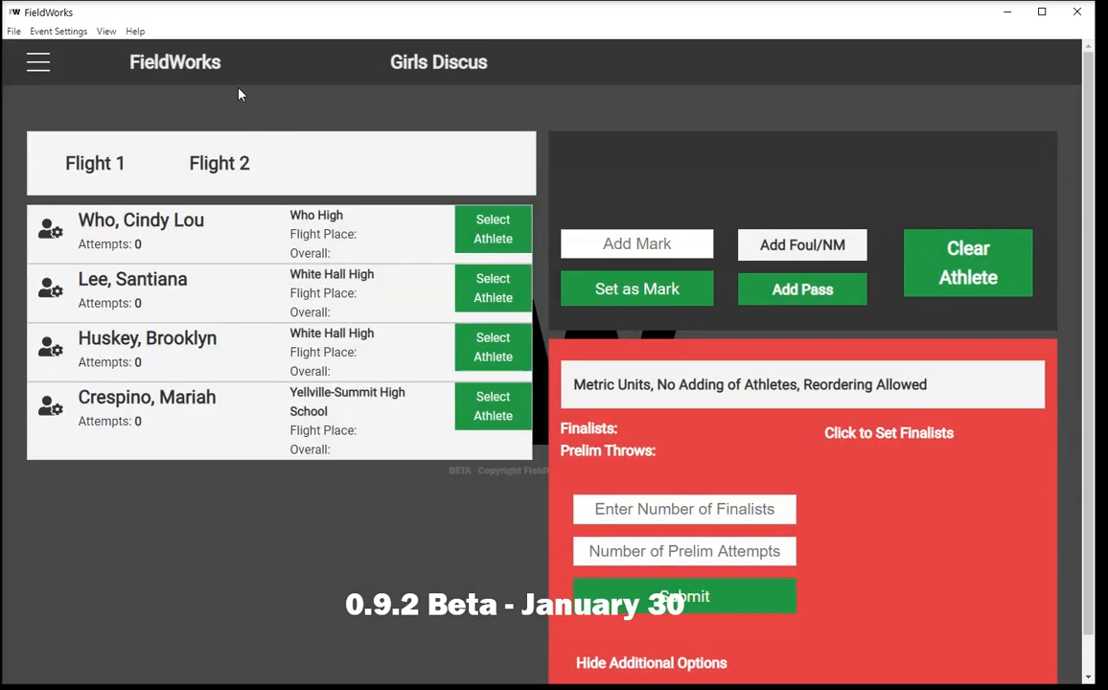
Switch the Girls Discus units to English and back to metric.
{"action": "left_click", "coordinate": [50, 31]}
{"action": "left_click", "coordinate": [45, 47]}
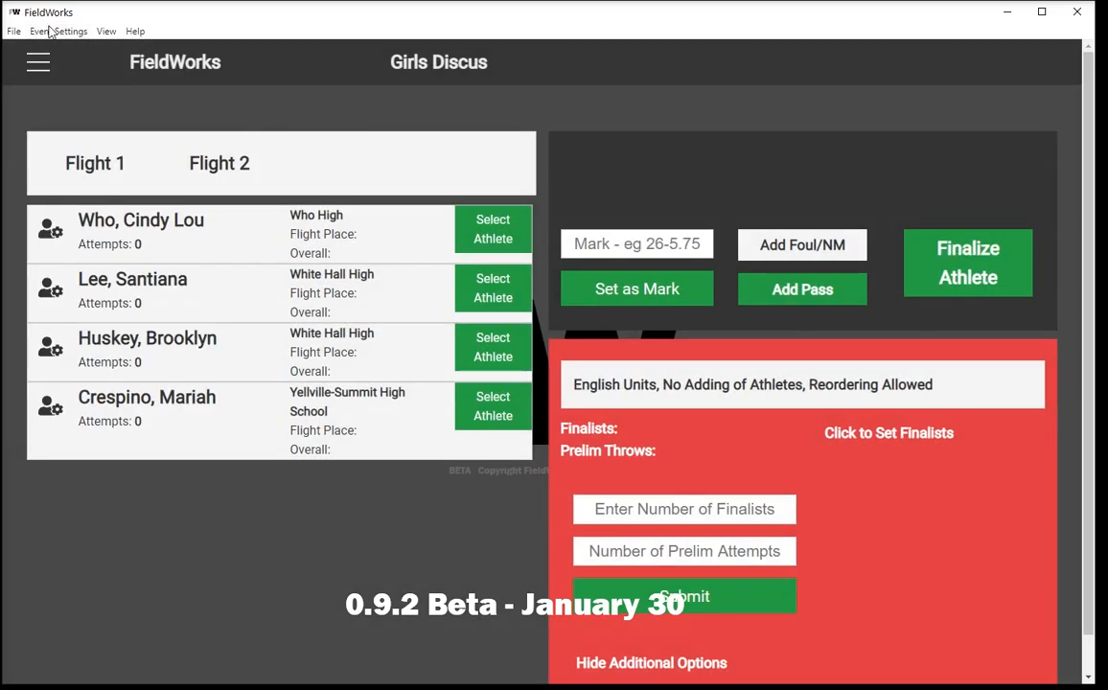
{"action": "left_click", "coordinate": [50, 30]}
{"action": "left_click", "coordinate": [50, 47]}
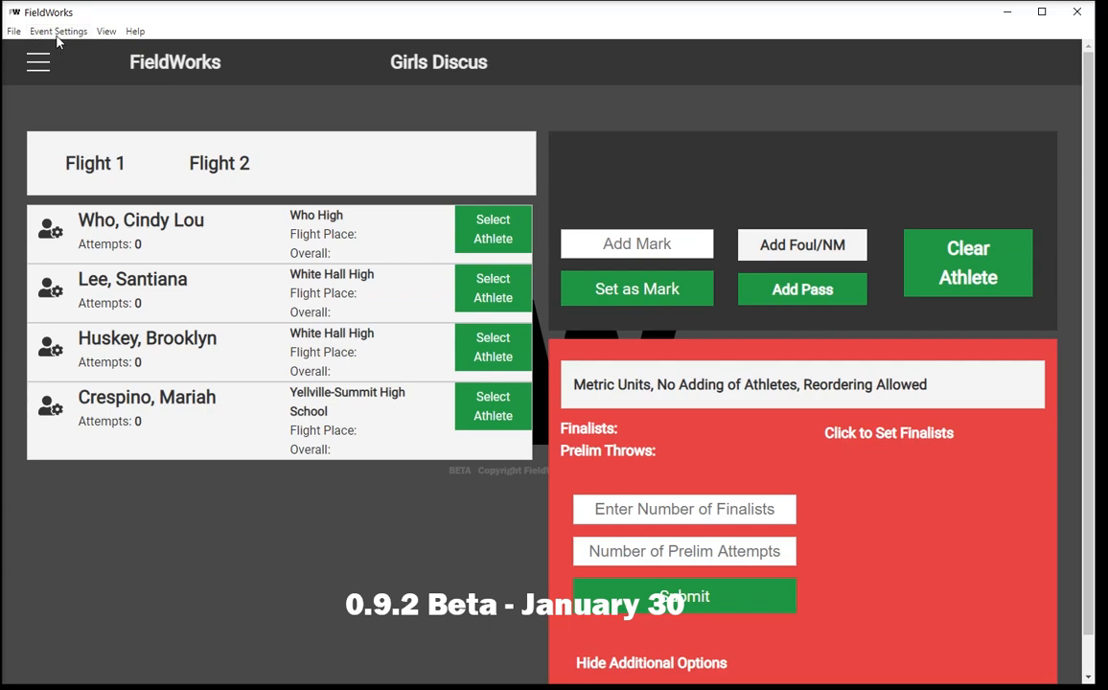
{"action": "left_click", "coordinate": [56, 34]}
{"action": "left_click", "coordinate": [60, 35]}
Reorder the discus flight, moving the third-listed White Hall High athlete to first place and the Yellville-Summit High School athlete to second.
{"action": "left_click_drag", "start_coordinate": [168, 355], "coordinate": [168, 251]}
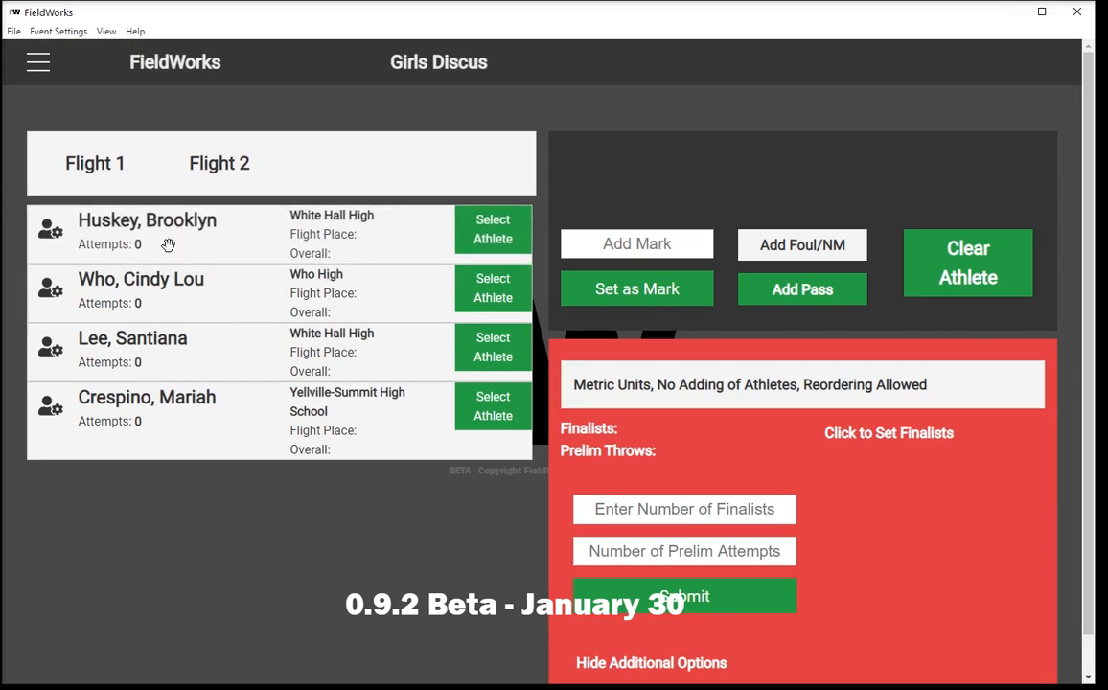
{"action": "left_click_drag", "start_coordinate": [138, 423], "coordinate": [137, 342]}
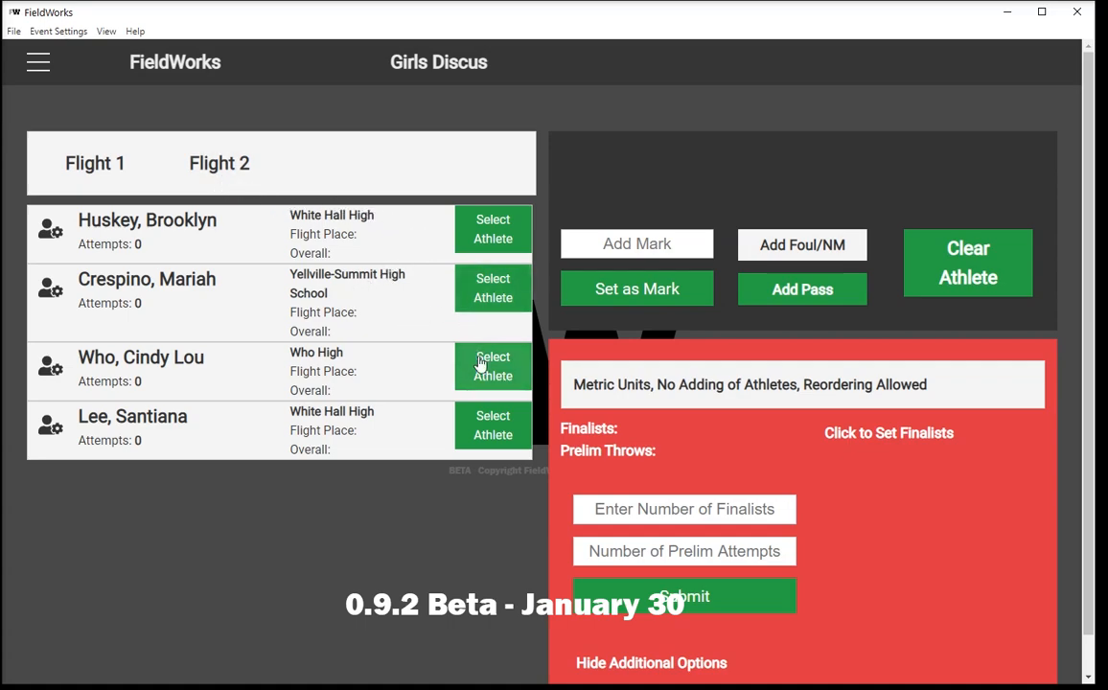
Record a discus mark of 22.34 for the first-listed White Hall High athlete in the flight.
{"action": "left_click", "coordinate": [497, 247]}
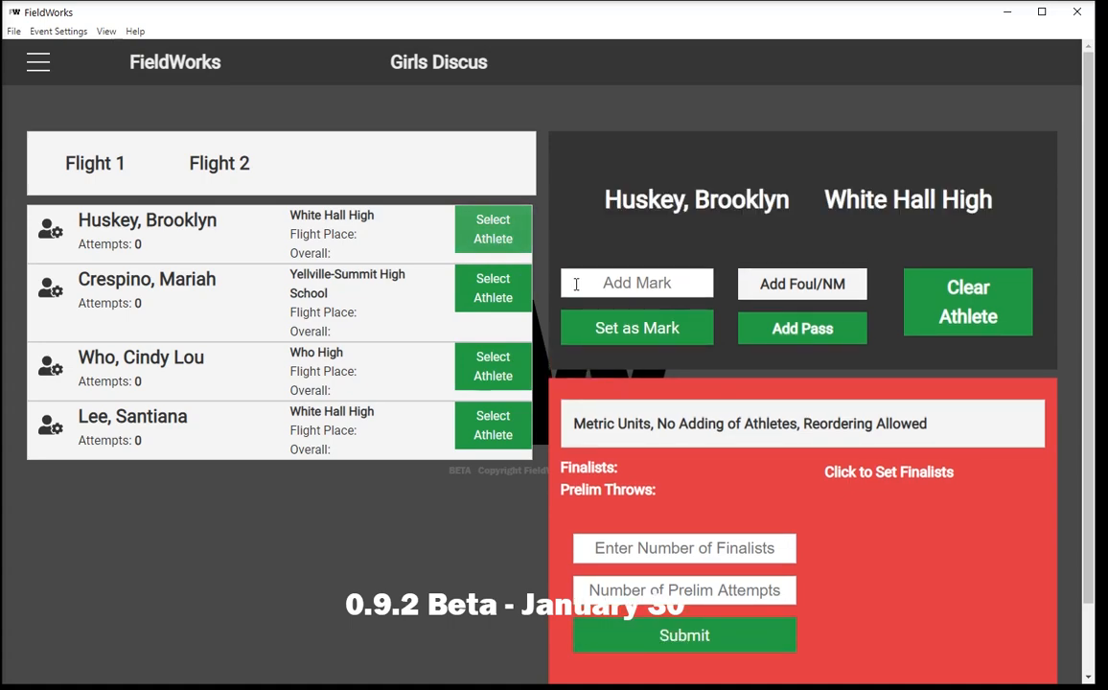
{"action": "left_click", "coordinate": [606, 284]}
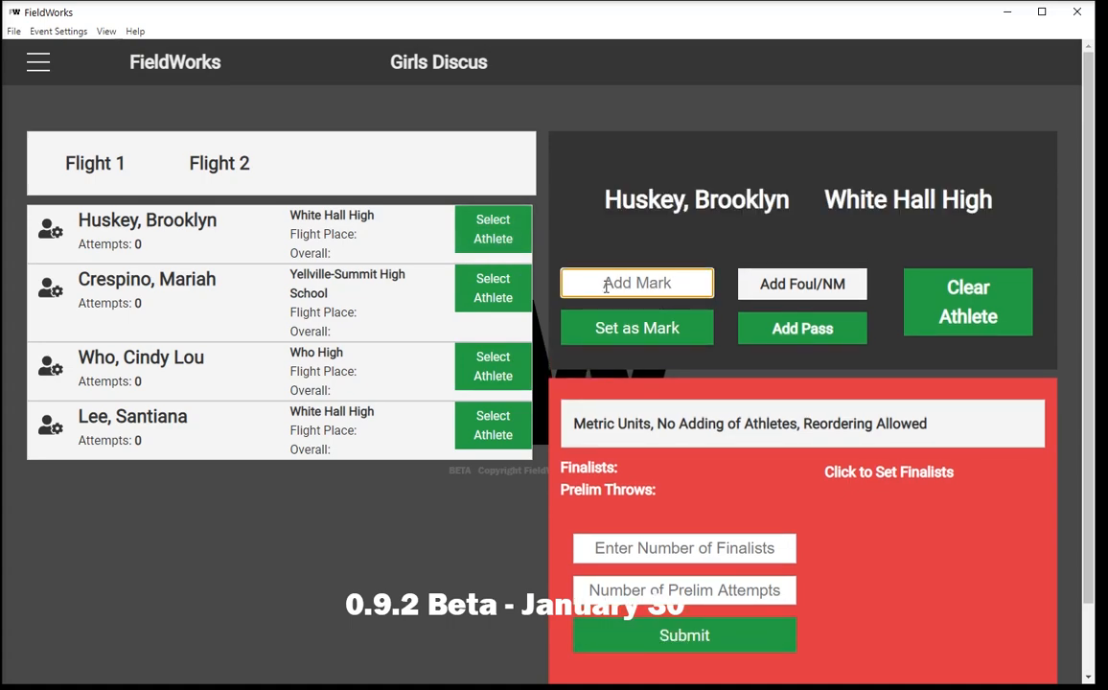
{"action": "type", "text": "2"}
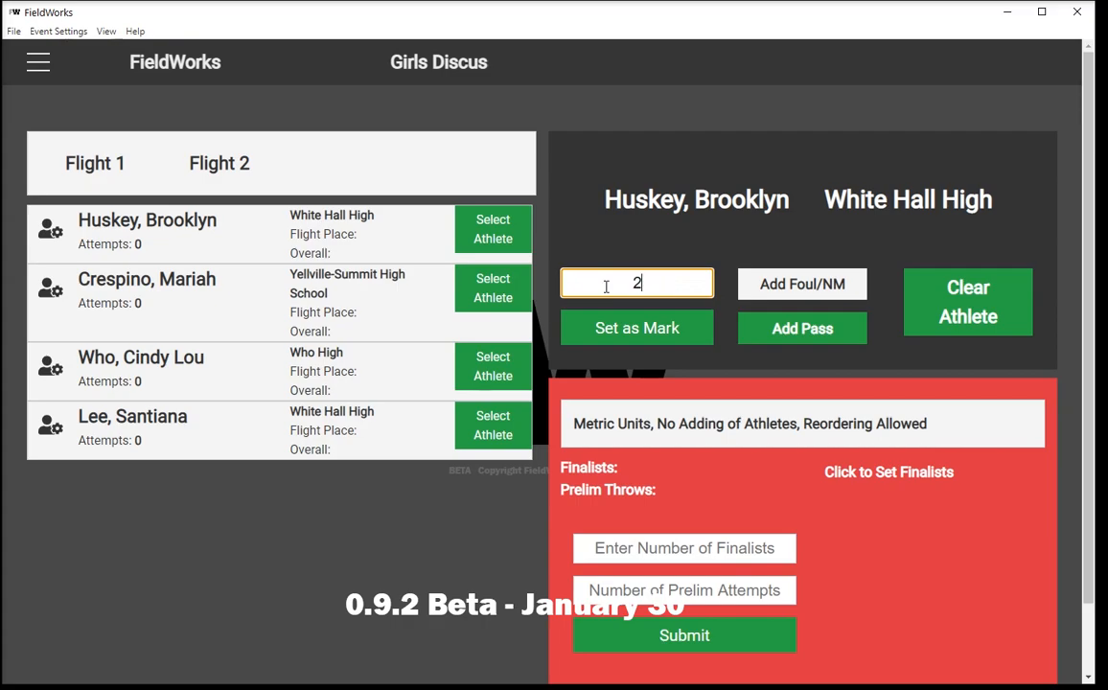
{"action": "type", "text": "2.34"}
{"action": "left_click", "coordinate": [13, 31]}
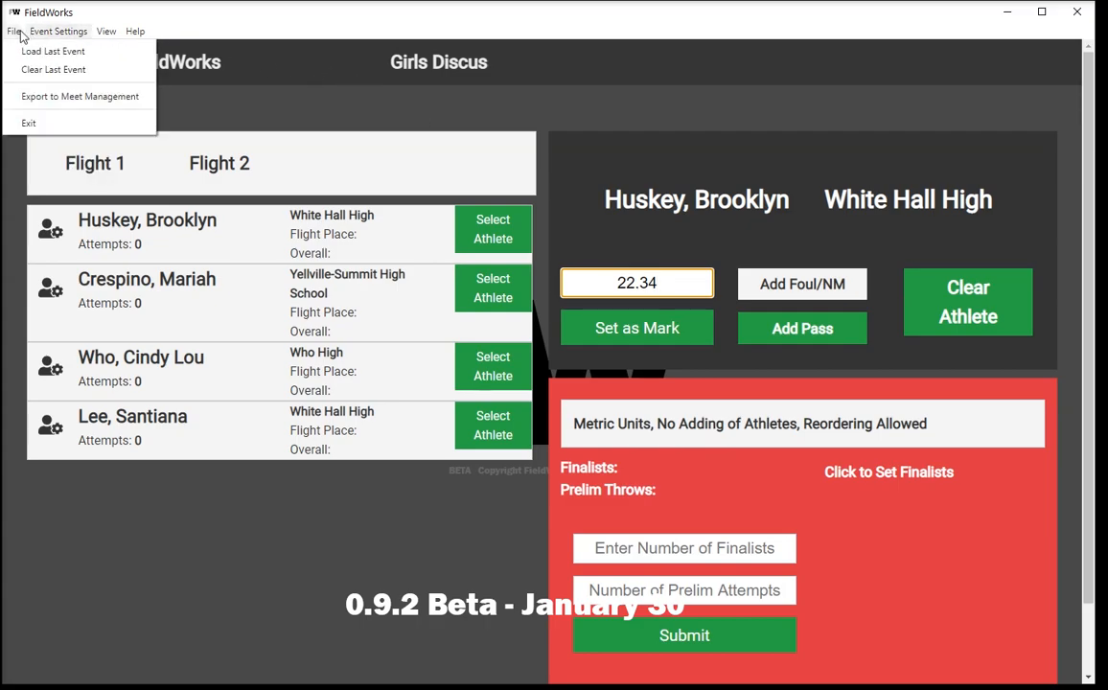
{"action": "left_click", "coordinate": [122, 18]}
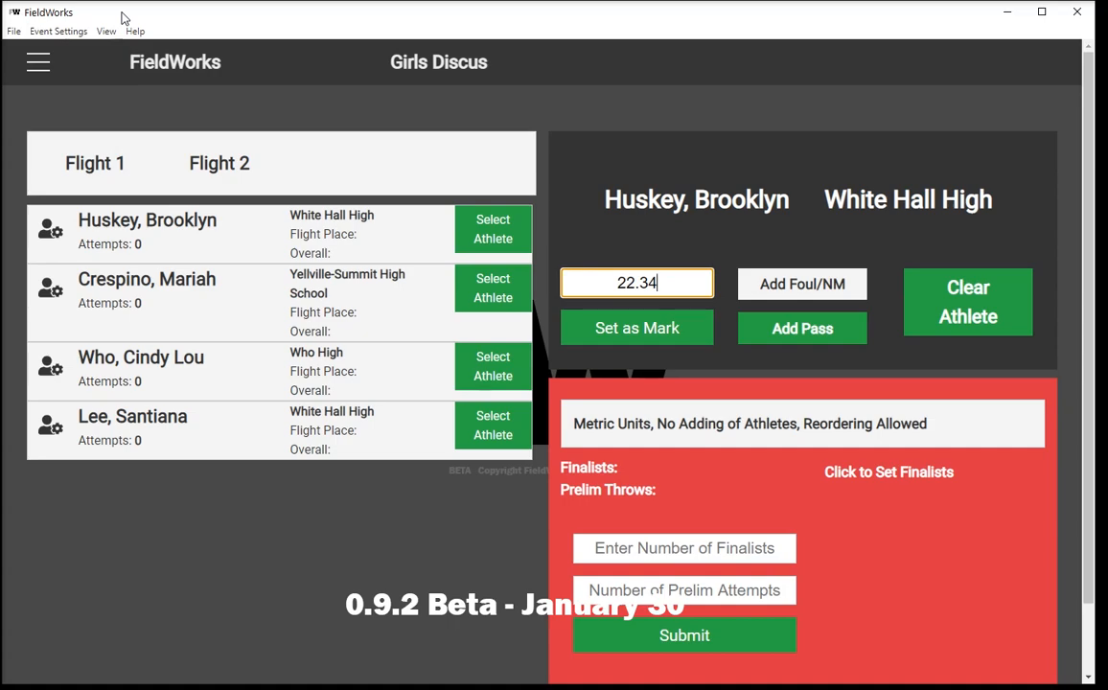
{"action": "left_click", "coordinate": [620, 339]}
{"action": "left_click", "coordinate": [962, 303]}
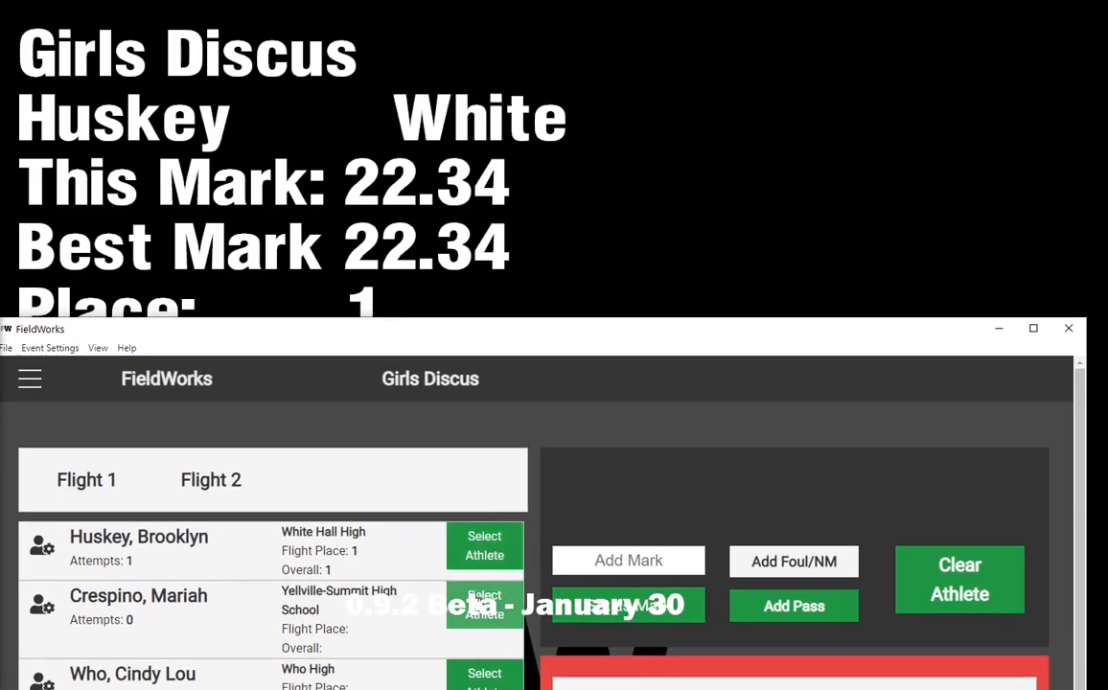
Record a discus mark of 24.65 for the Yellville-Summit High School athlete and move the FieldWorks window back over the results display.
{"action": "left_click", "coordinate": [484, 604]}
{"action": "left_click", "coordinate": [615, 640]}
{"action": "type", "text": "24.65"}
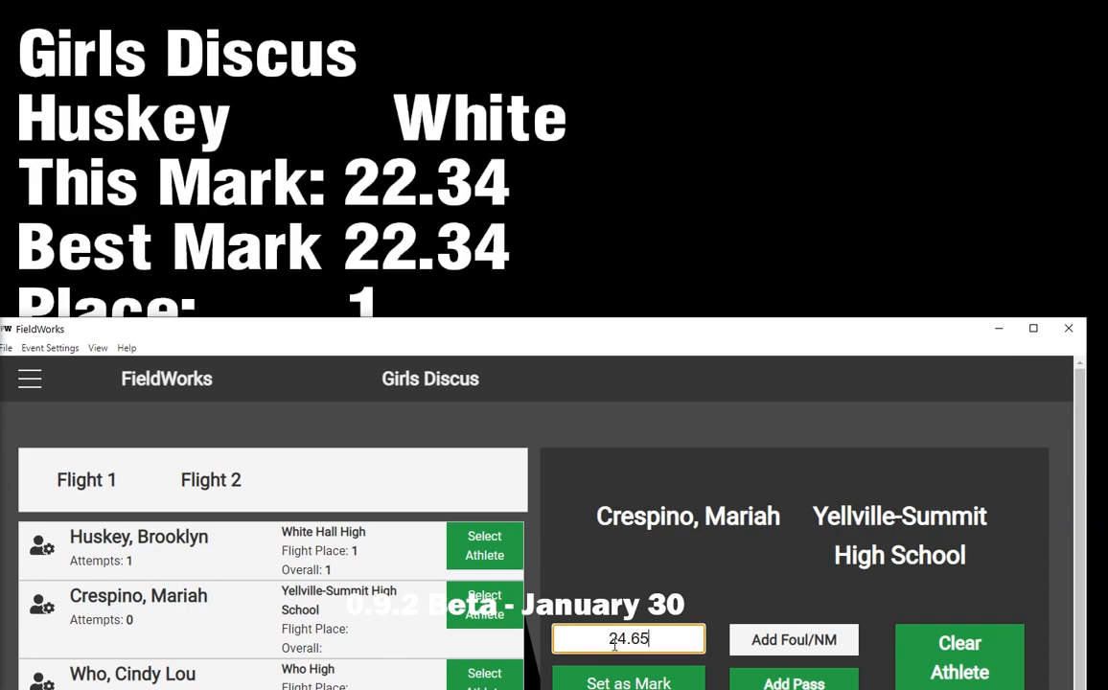
{"action": "key", "text": "Return"}
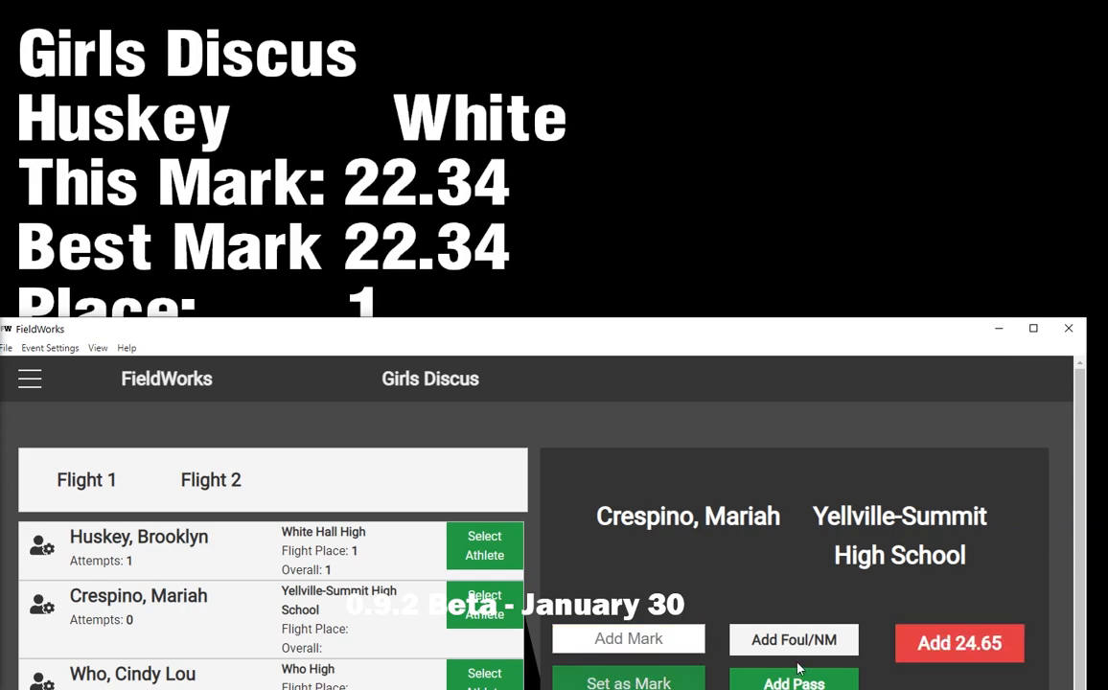
{"action": "left_click", "coordinate": [901, 653]}
{"action": "left_click_drag", "start_coordinate": [539, 337], "coordinate": [552, 28]}
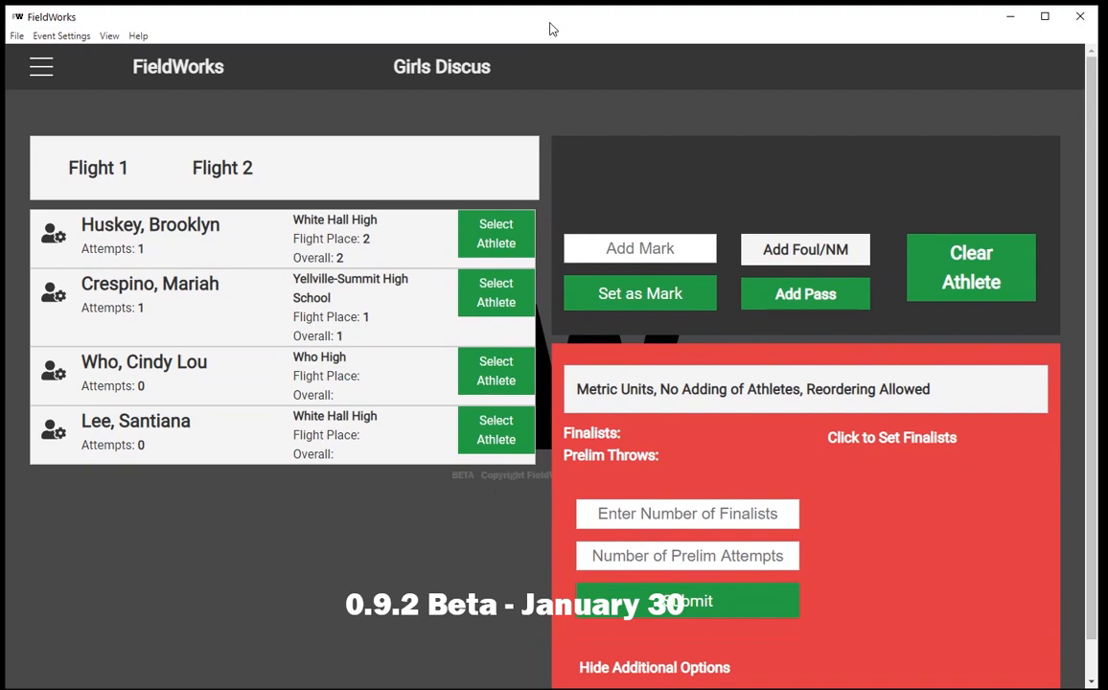